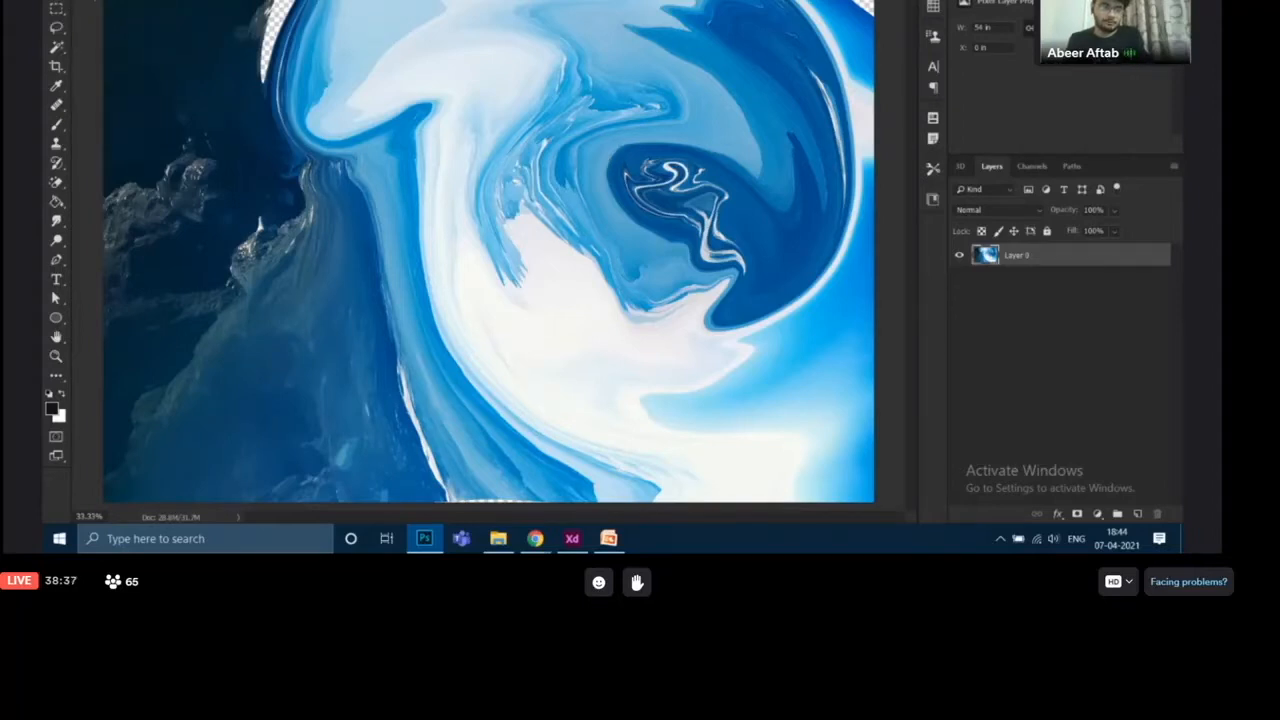
- Bring the blue swirl texture into the planet document as a new layer
{"action": "left_click_drag", "start_coordinate": [520, 131], "coordinate": [461, 184]}
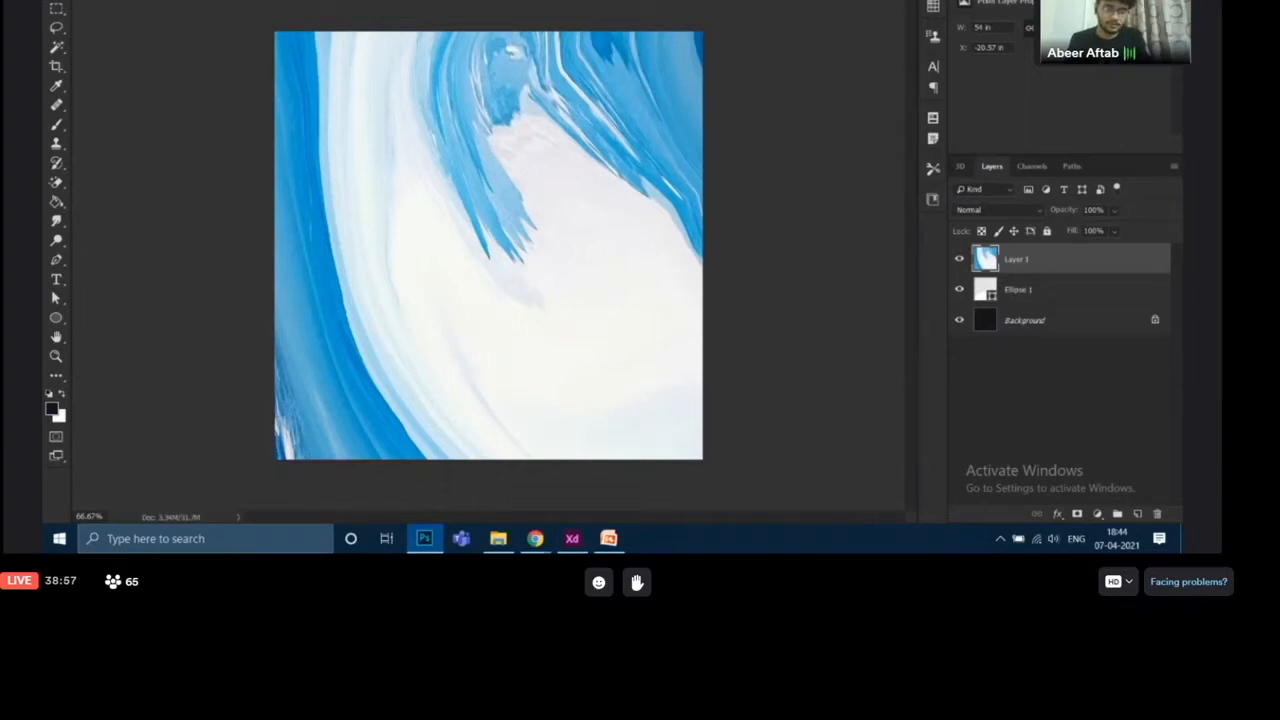
{"action": "left_click", "coordinate": [380, 2]}
{"action": "left_click_drag", "start_coordinate": [489, 170], "coordinate": [390, 162]}
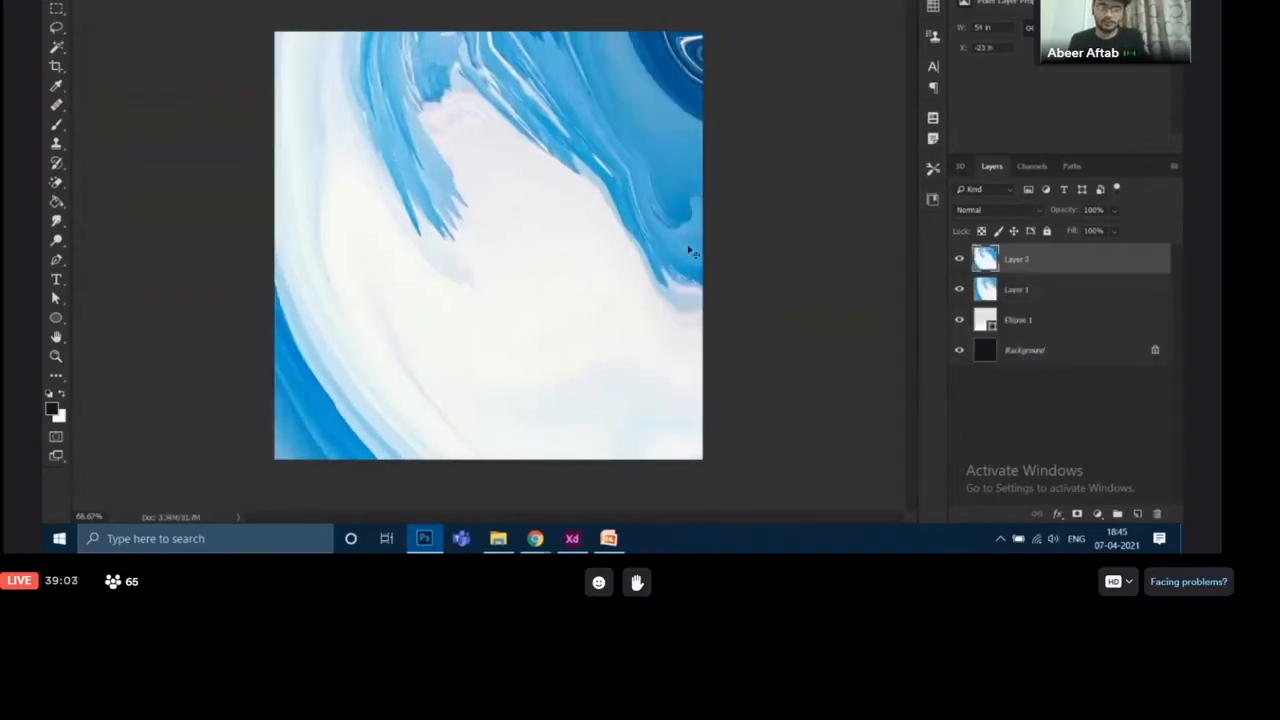
{"action": "key", "text": "Delete"}
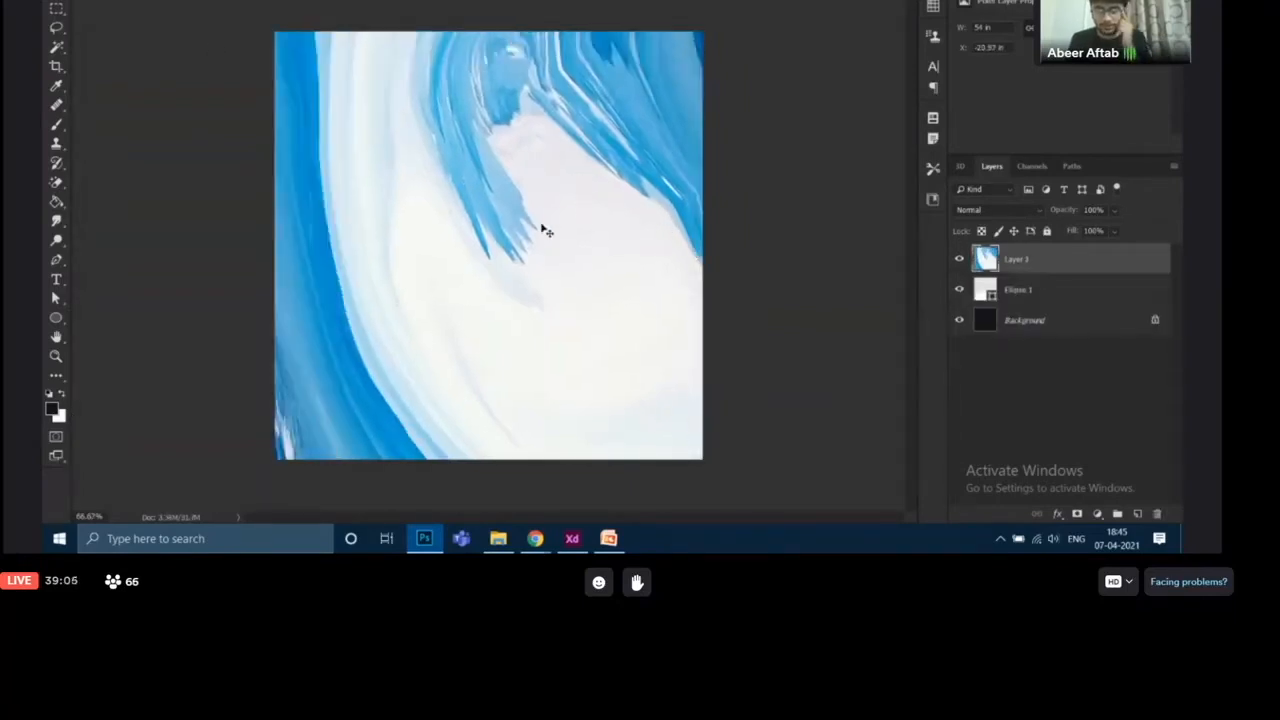
- Reposition the texture layer slightly on the canvas
{"action": "mouse_move", "coordinate": [565, 243]}
{"action": "left_mouse_down"}
{"action": "mouse_move", "coordinate": [508, 274]}
{"action": "mouse_move", "coordinate": [423, 271]}
{"action": "mouse_move", "coordinate": [586, 254]}
{"action": "left_mouse_up"}
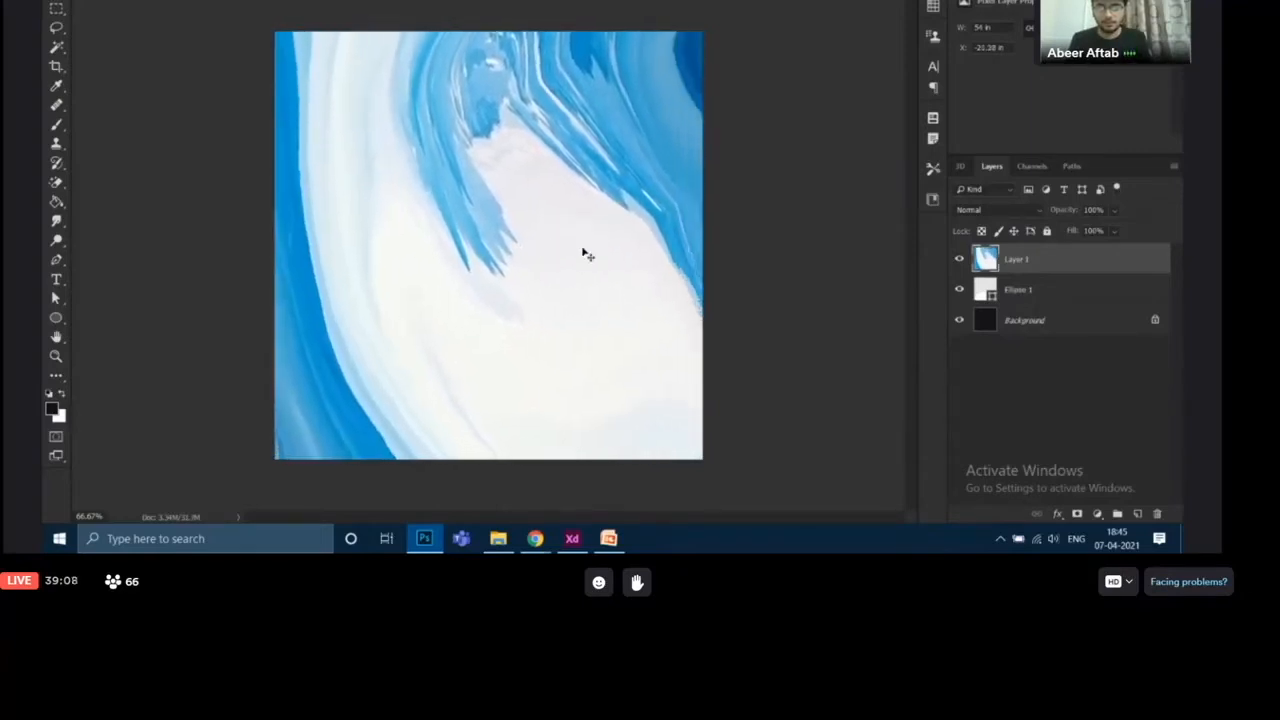
{"action": "left_click", "coordinate": [1030, 289]}
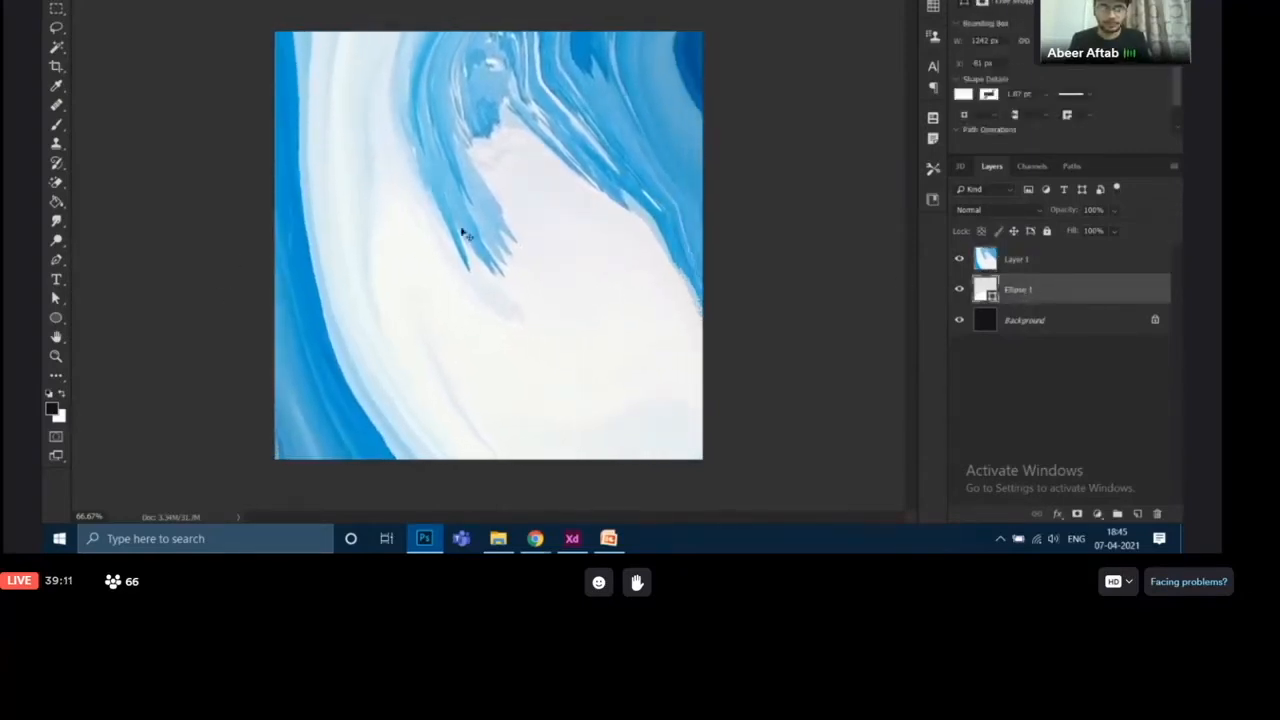
{"action": "left_click", "coordinate": [1066, 333]}
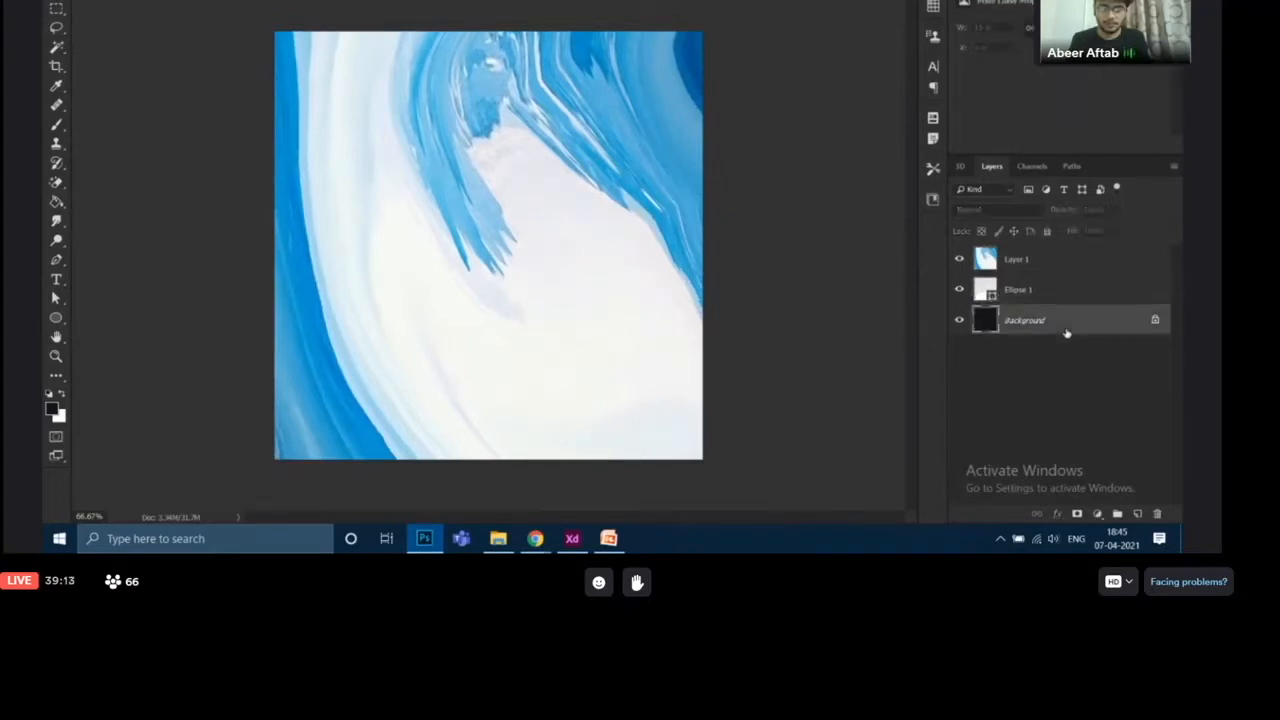
{"action": "left_click", "coordinate": [1042, 260]}
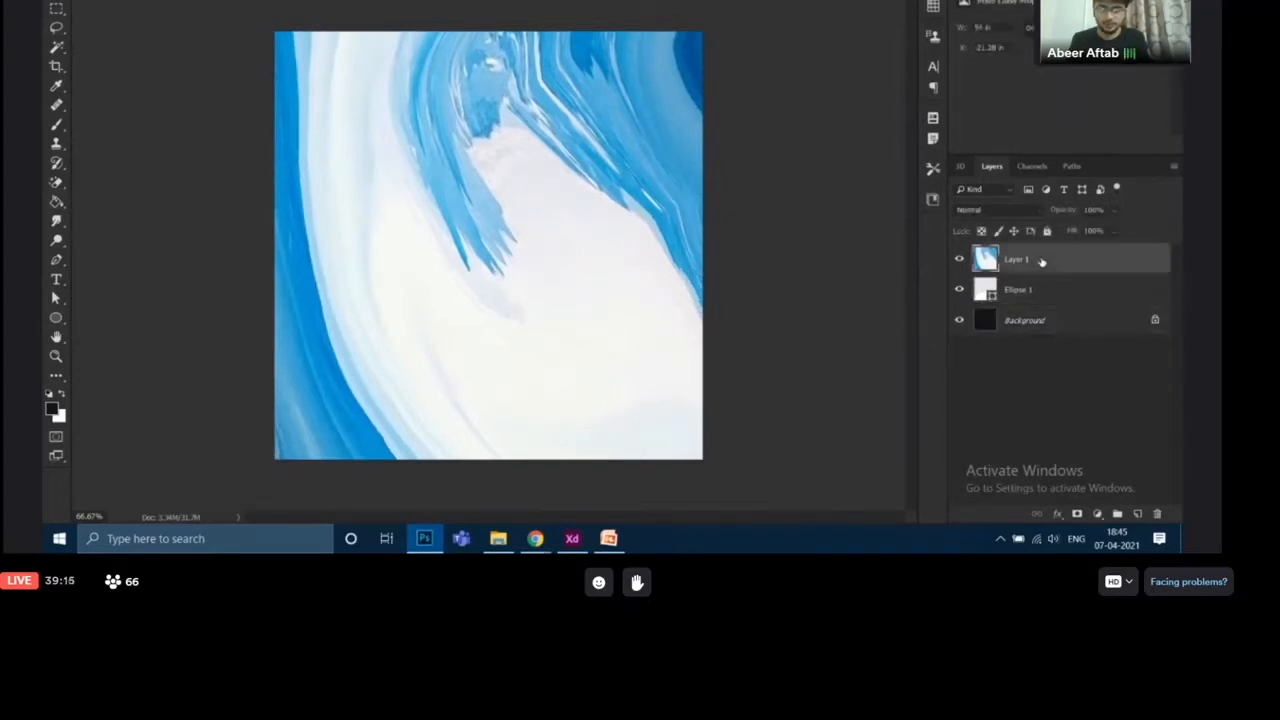
- Rename the texture layer to Planet Texture
{"action": "double_click", "coordinate": [1016, 260]}
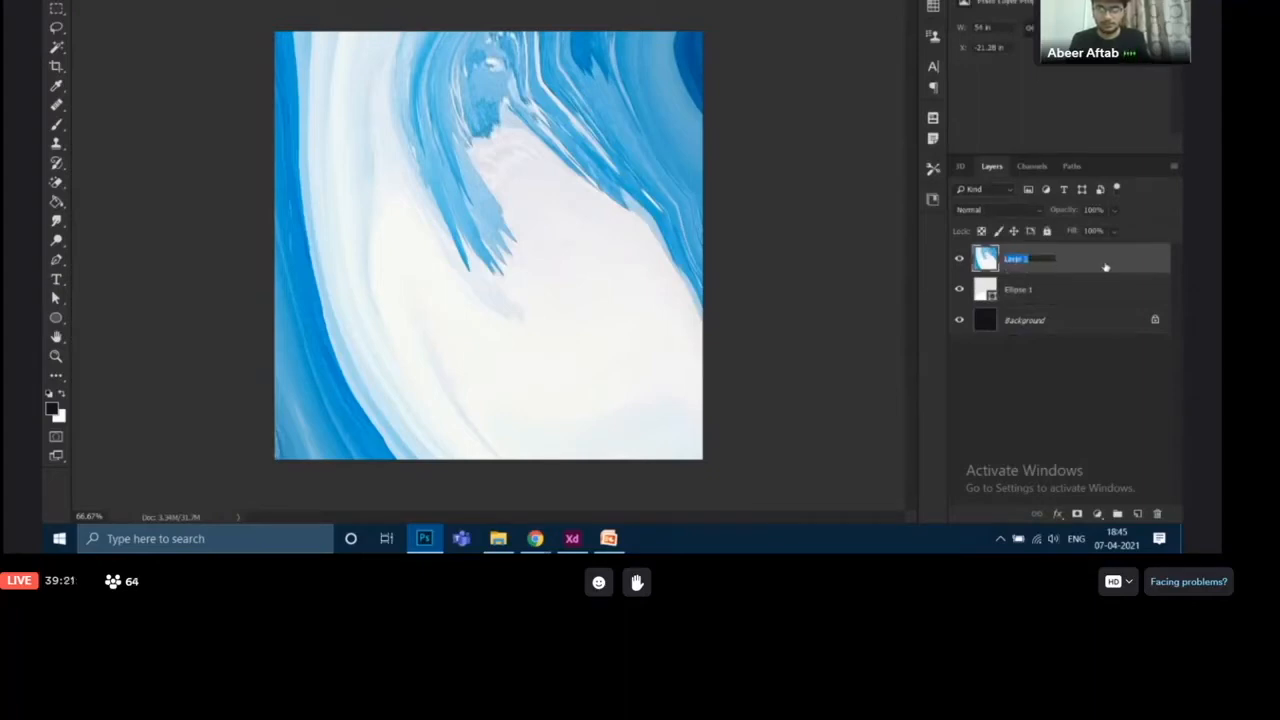
{"action": "key", "text": "BackSpace"}
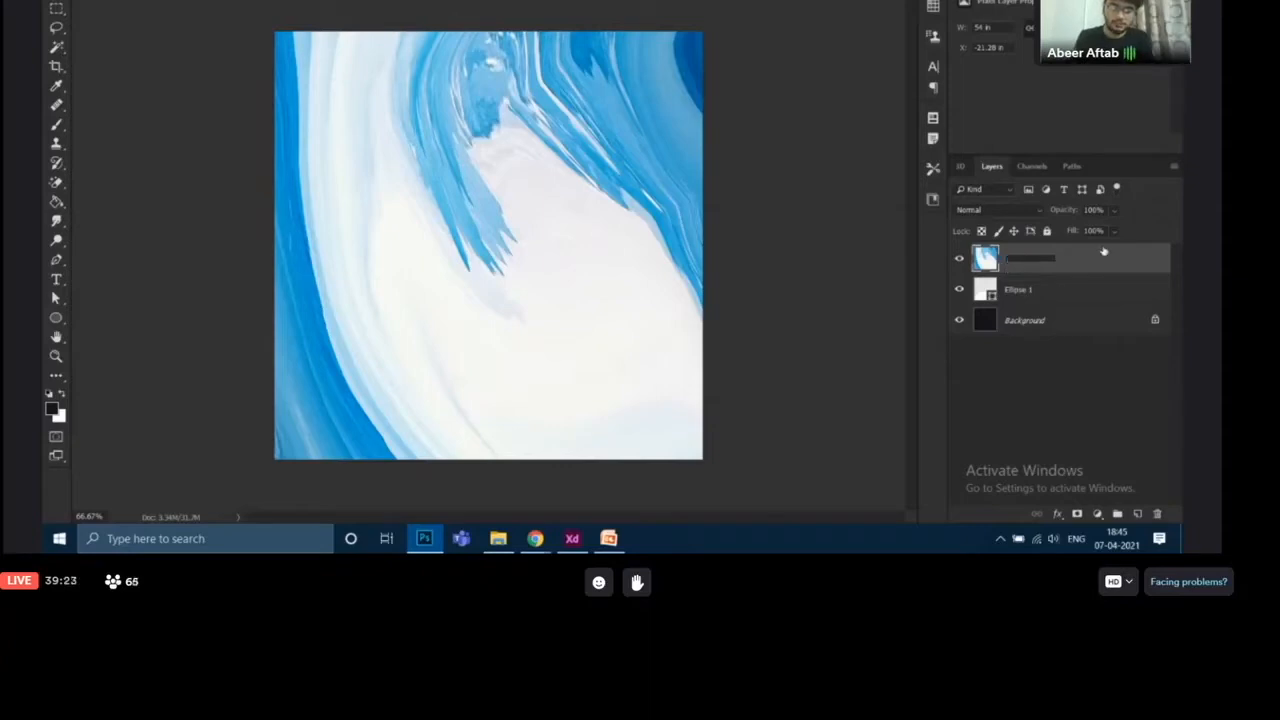
{"action": "type", "text": "Pig"}
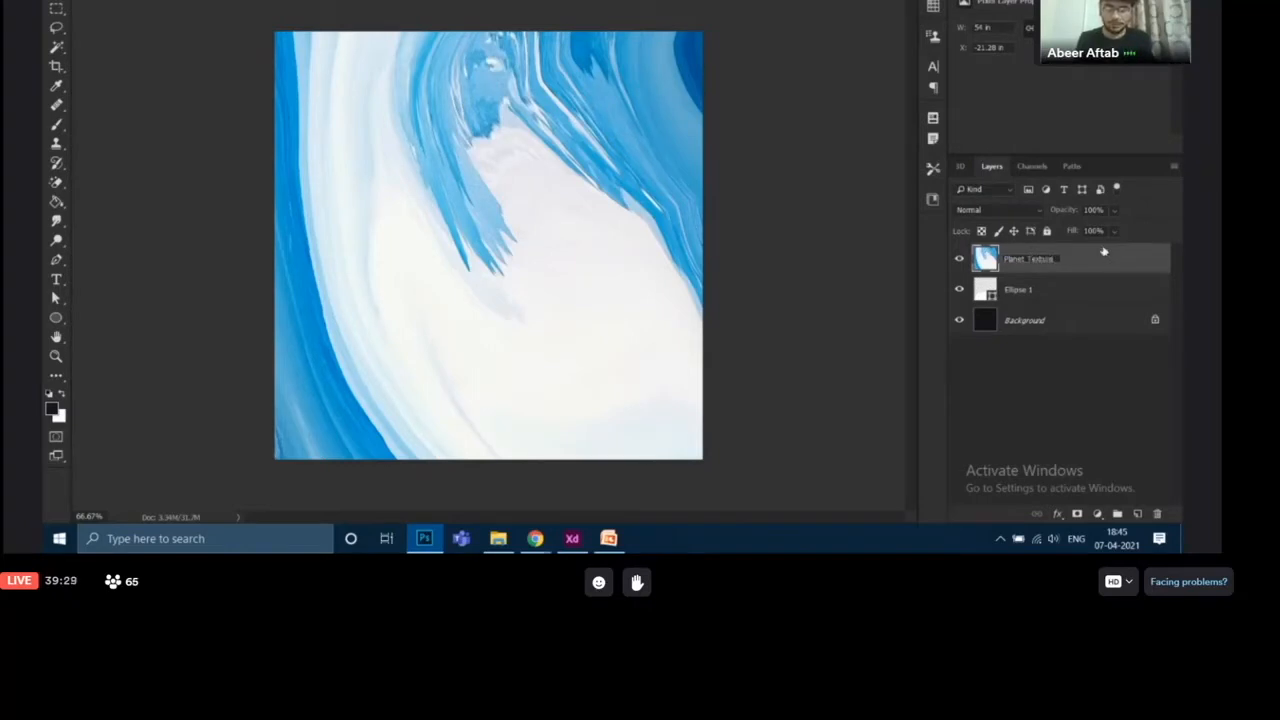
{"action": "key", "text": "Return"}
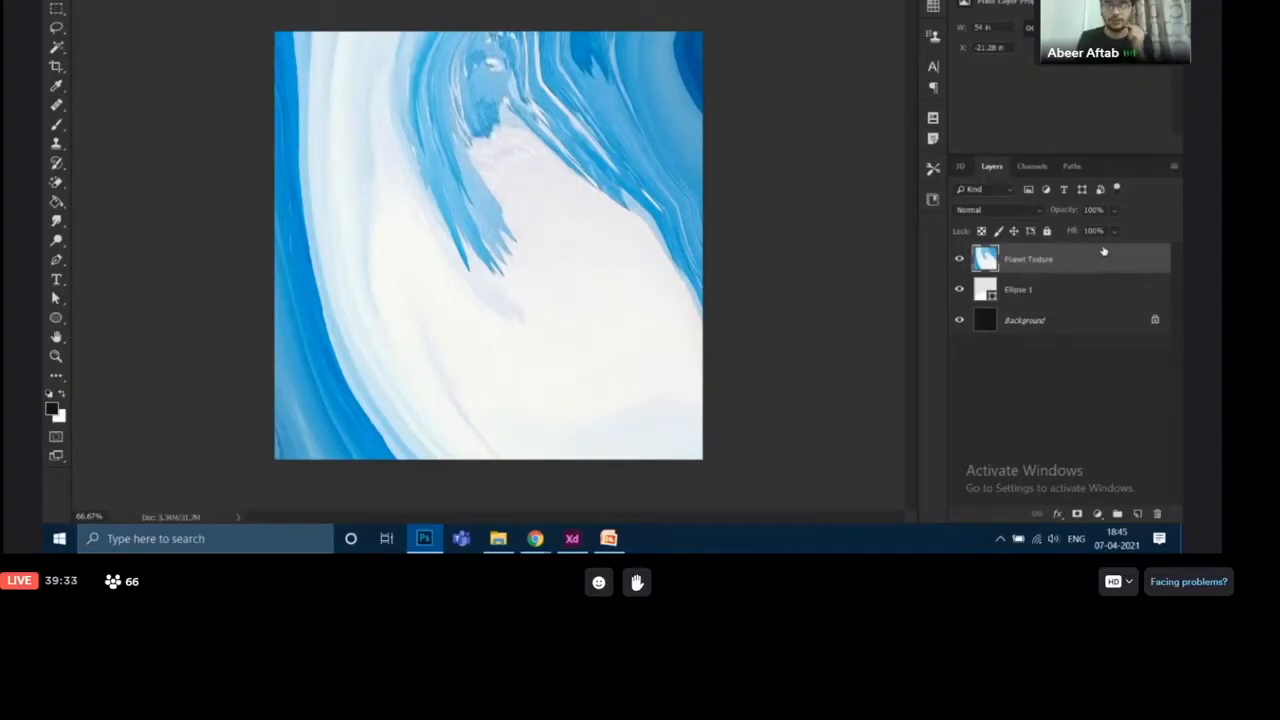
- Make Planet Texture a clipping mask on the Ellipse 1 layer
{"action": "left_click", "coordinate": [1059, 298]}
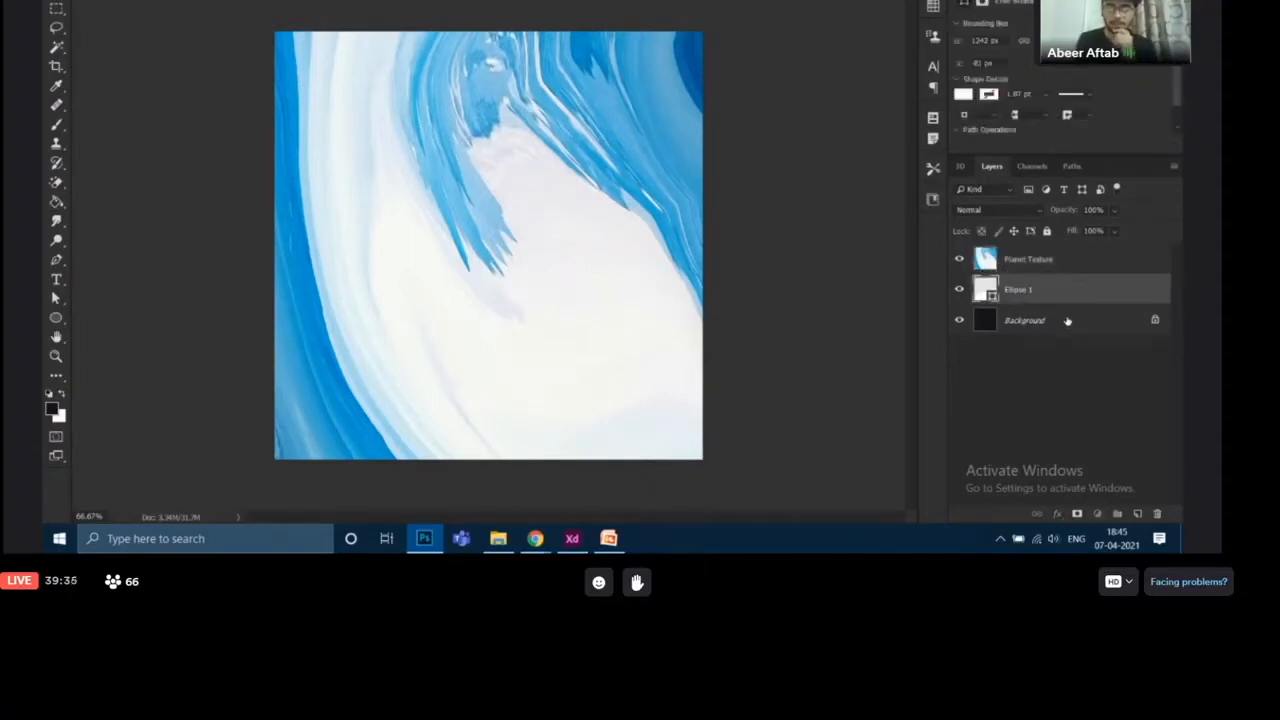
{"action": "left_click", "coordinate": [1047, 266]}
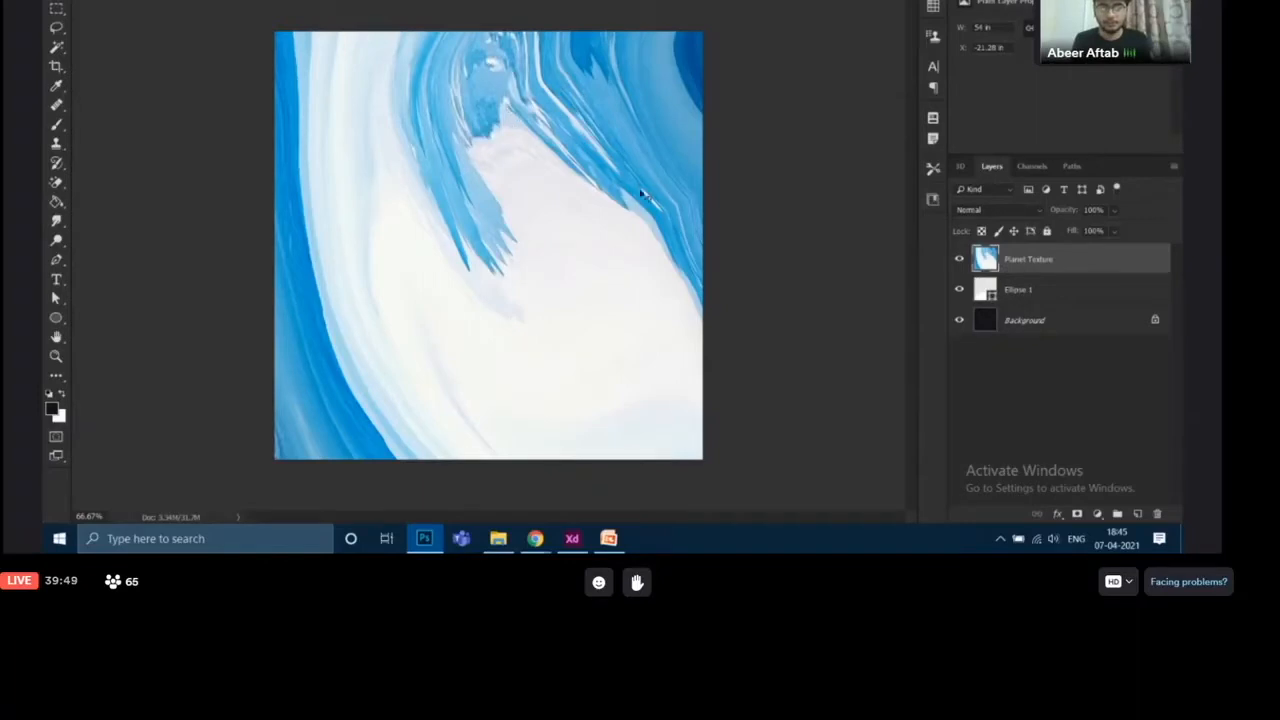
{"action": "right_click", "coordinate": [1043, 259]}
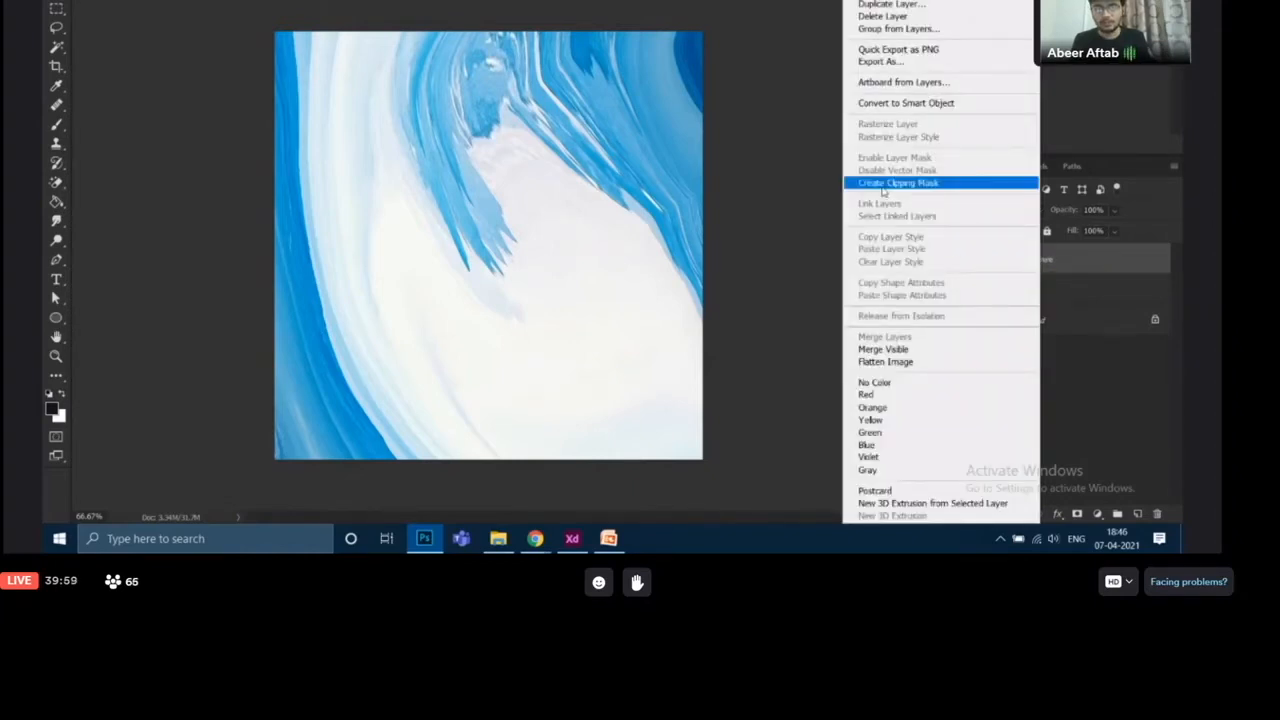
{"action": "left_click", "coordinate": [1086, 259]}
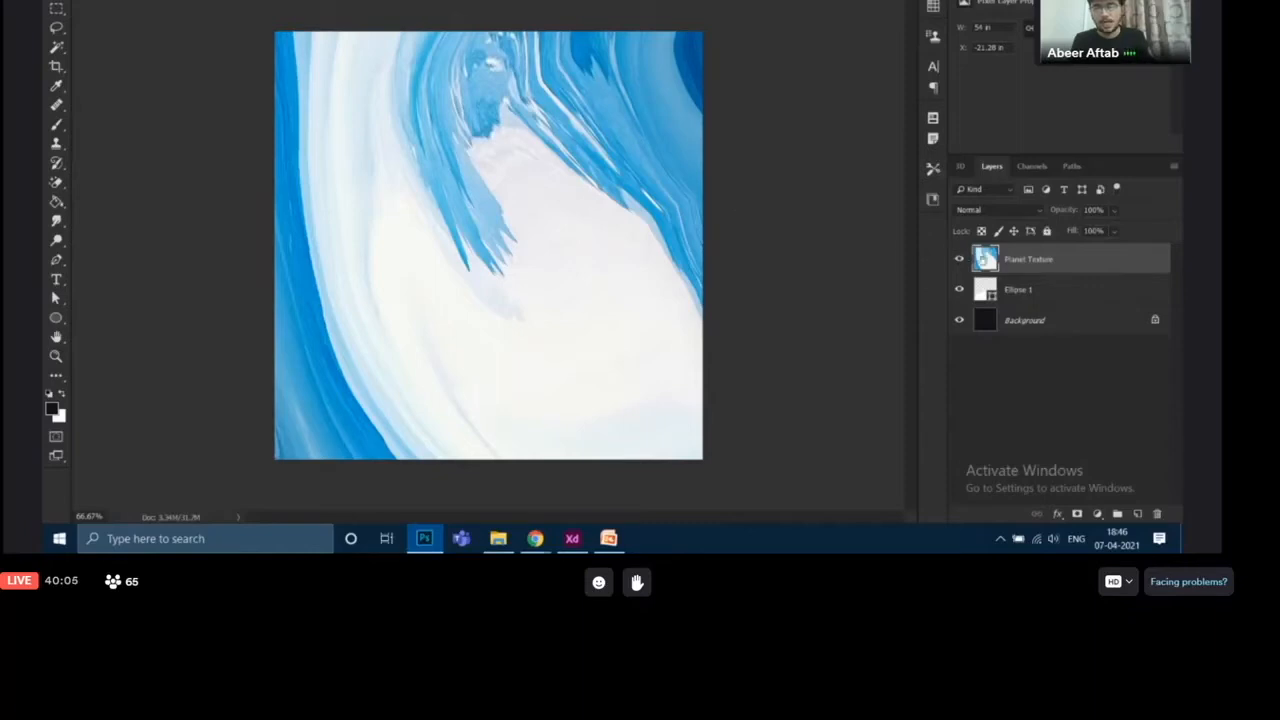
{"action": "right_click", "coordinate": [1018, 263]}
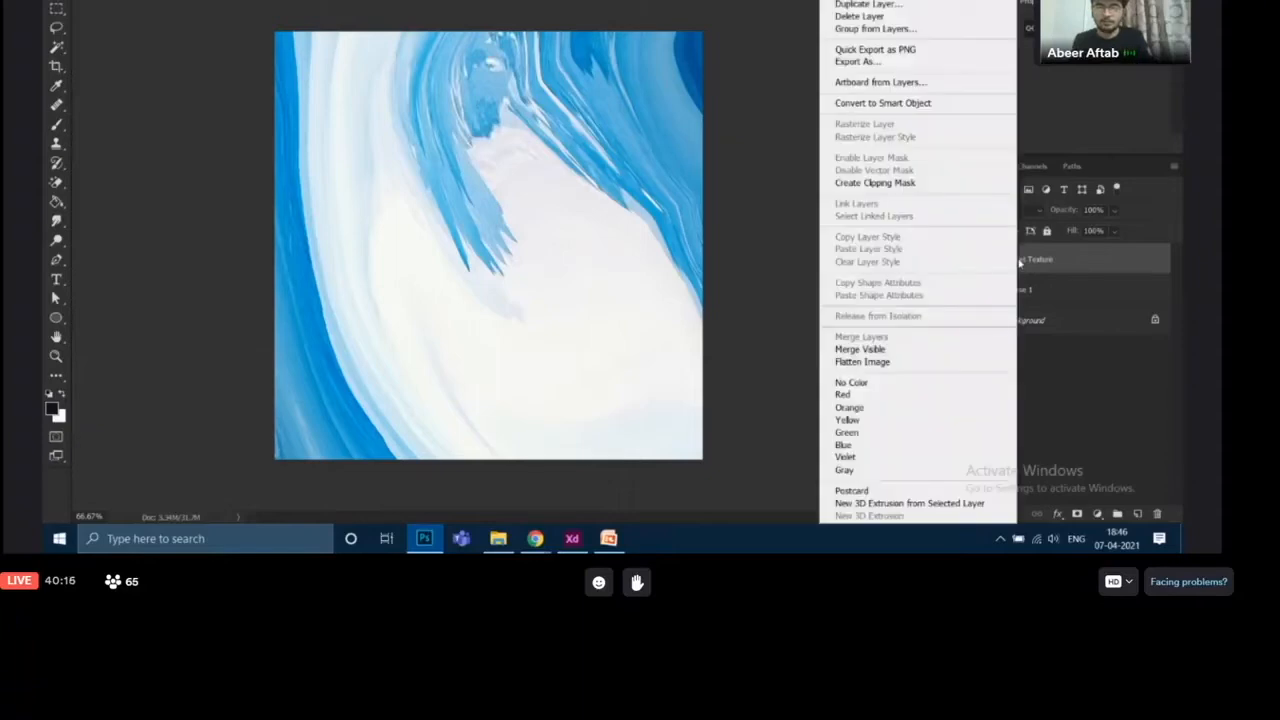
{"action": "left_click", "coordinate": [879, 186]}
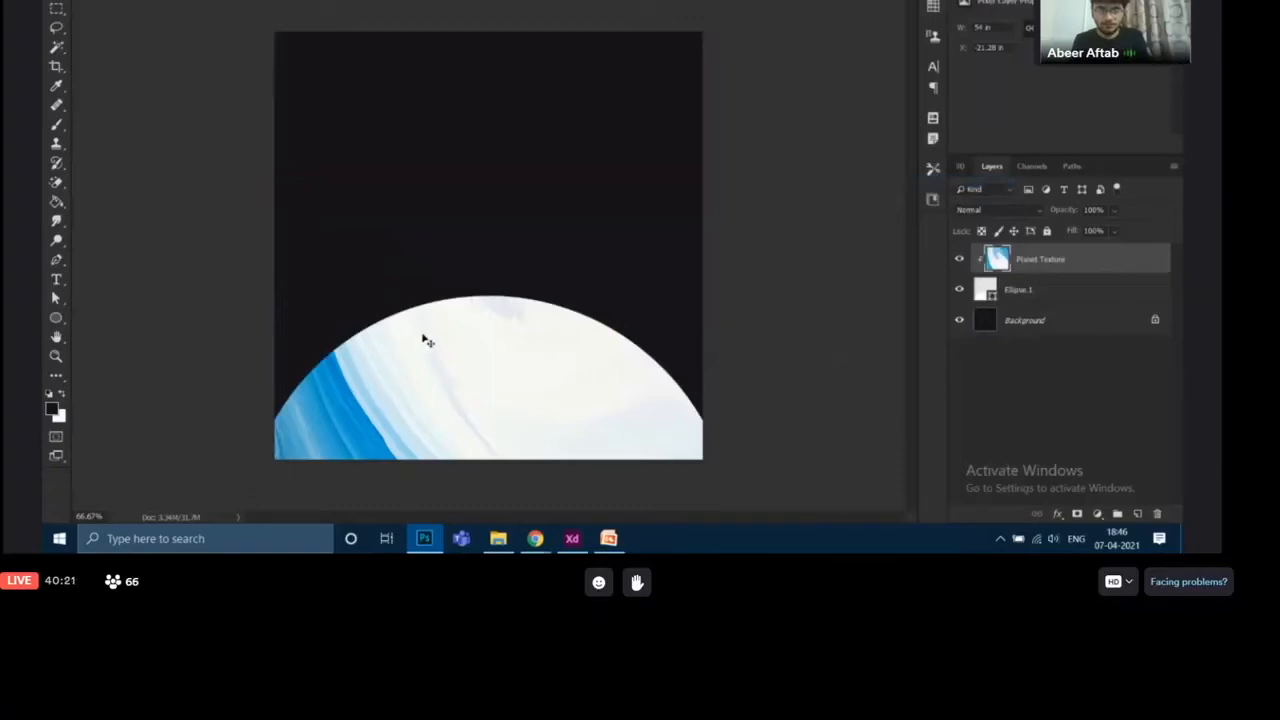
- Switch to the SpaceX reference document and back to compare the planet design
{"action": "left_click", "coordinate": [1076, 288]}
{"action": "left_click", "coordinate": [1077, 258]}
{"action": "left_click", "coordinate": [1051, 290]}
{"action": "left_click", "coordinate": [1056, 260]}
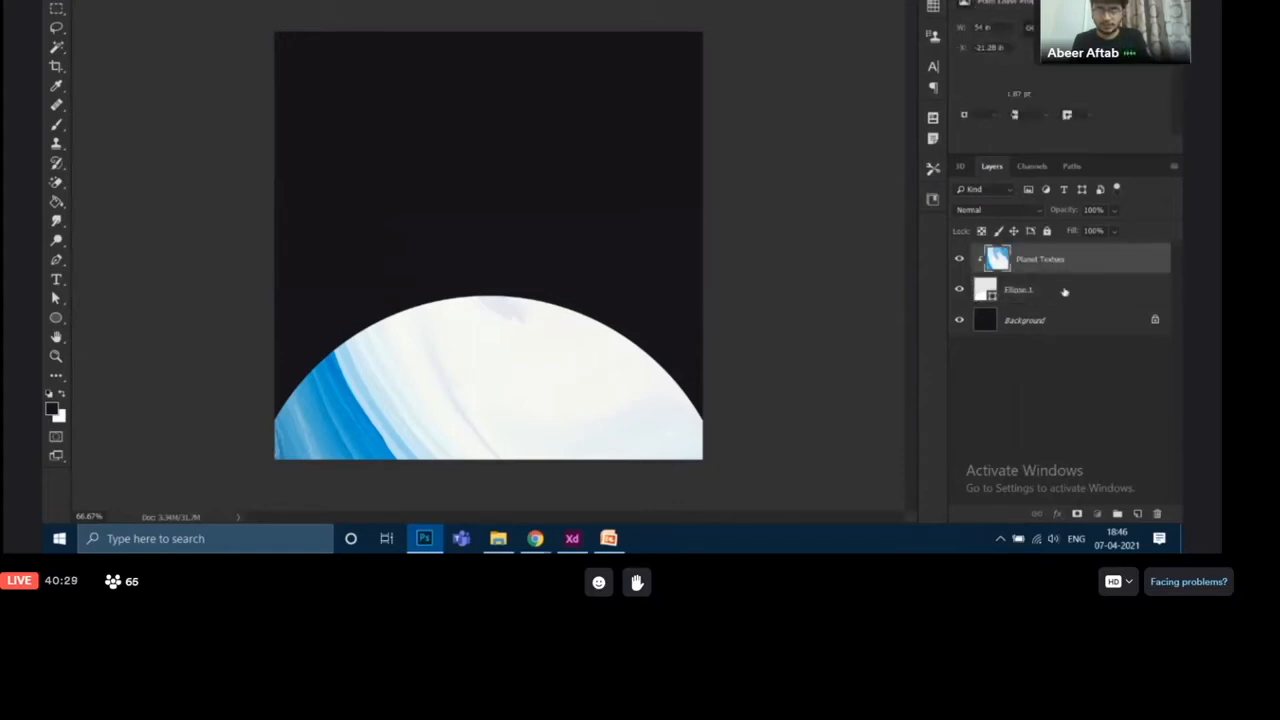
{"action": "left_click", "coordinate": [1064, 291]}
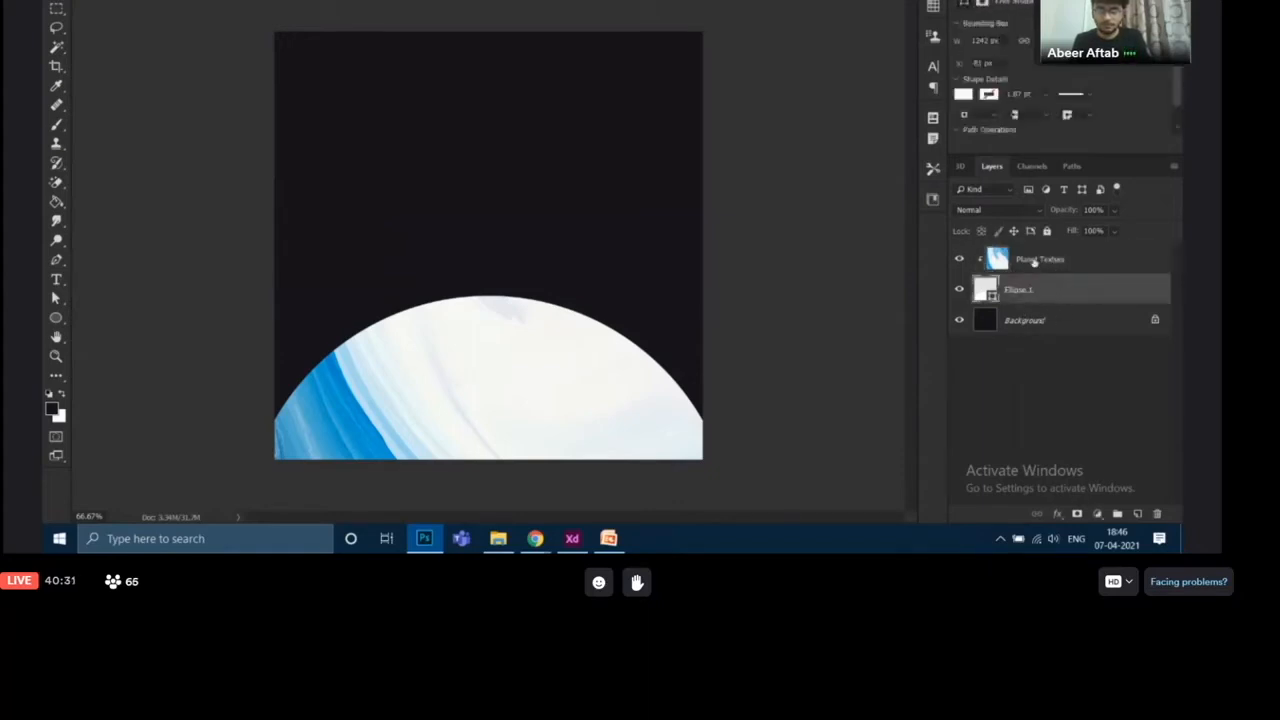
{"action": "left_click", "coordinate": [1034, 260]}
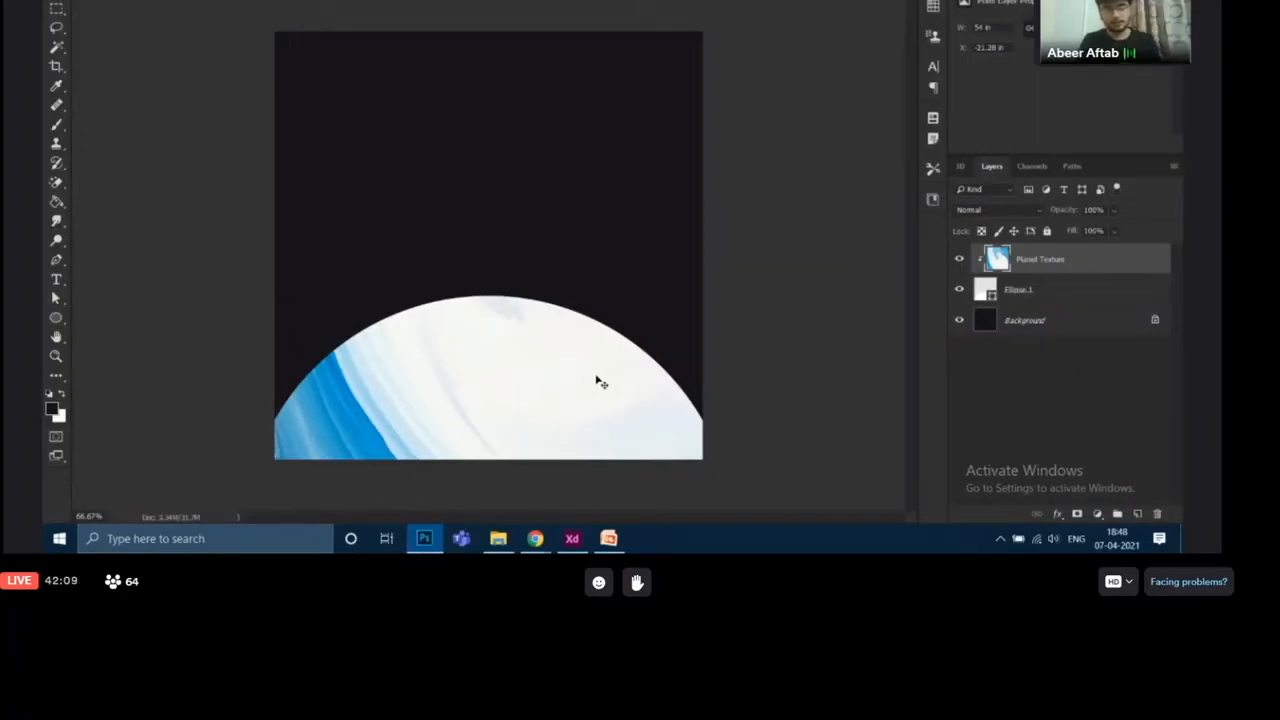
{"action": "left_click", "coordinate": [440, 1]}
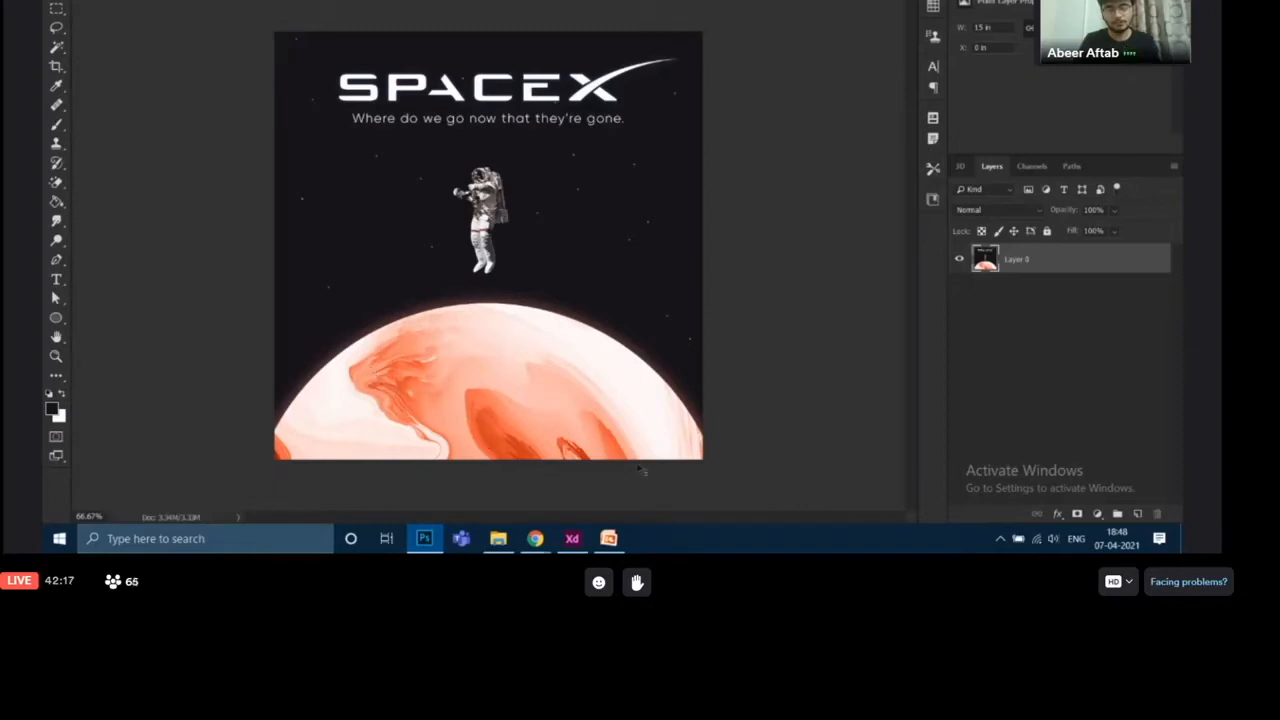
{"action": "key", "text": "ctrl+Tab"}
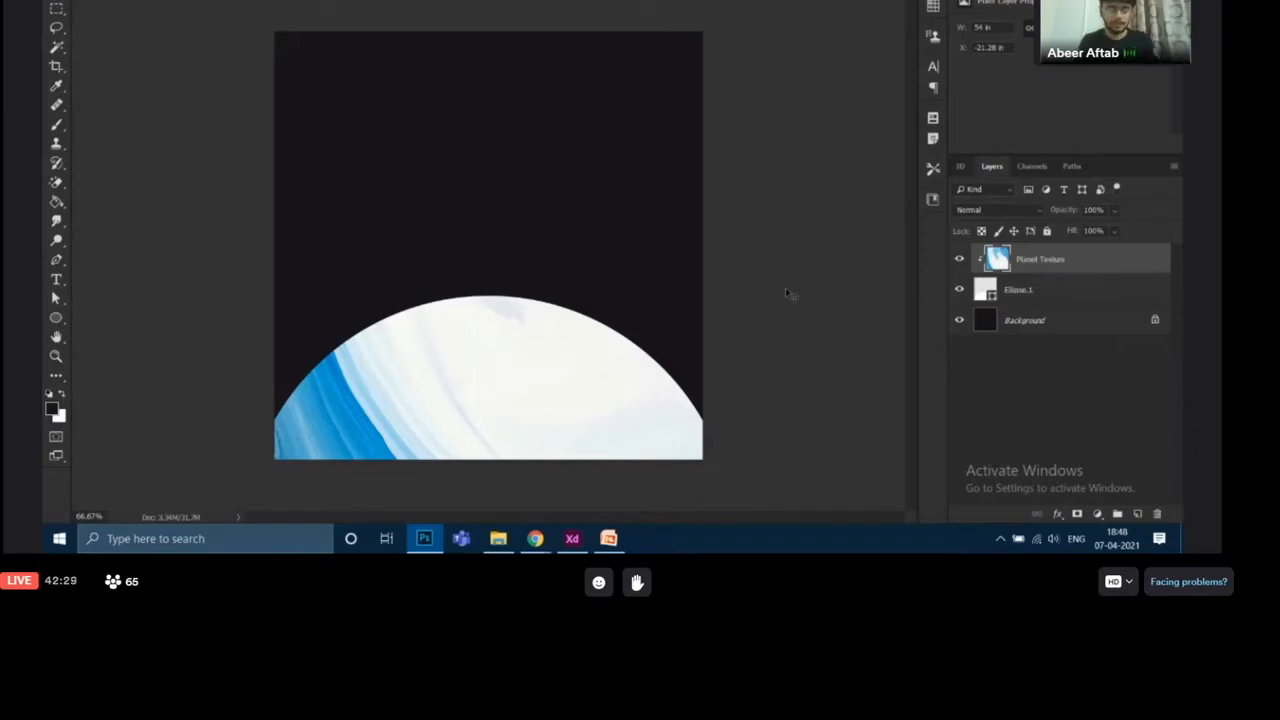
- Free-transform the planet texture, moving it and rotating it inside the ellipse, then commit the transform
{"action": "key", "text": "ctrl+t"}
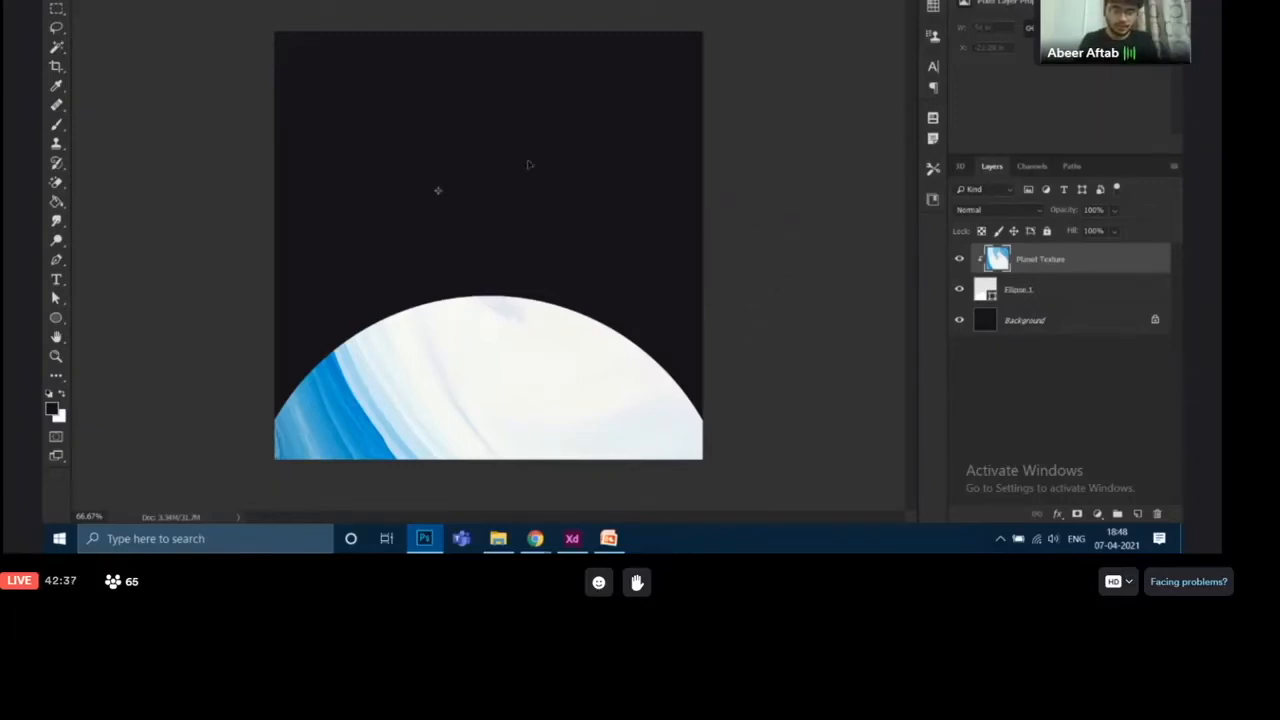
{"action": "left_click_drag", "start_coordinate": [529, 165], "coordinate": [516, 536]}
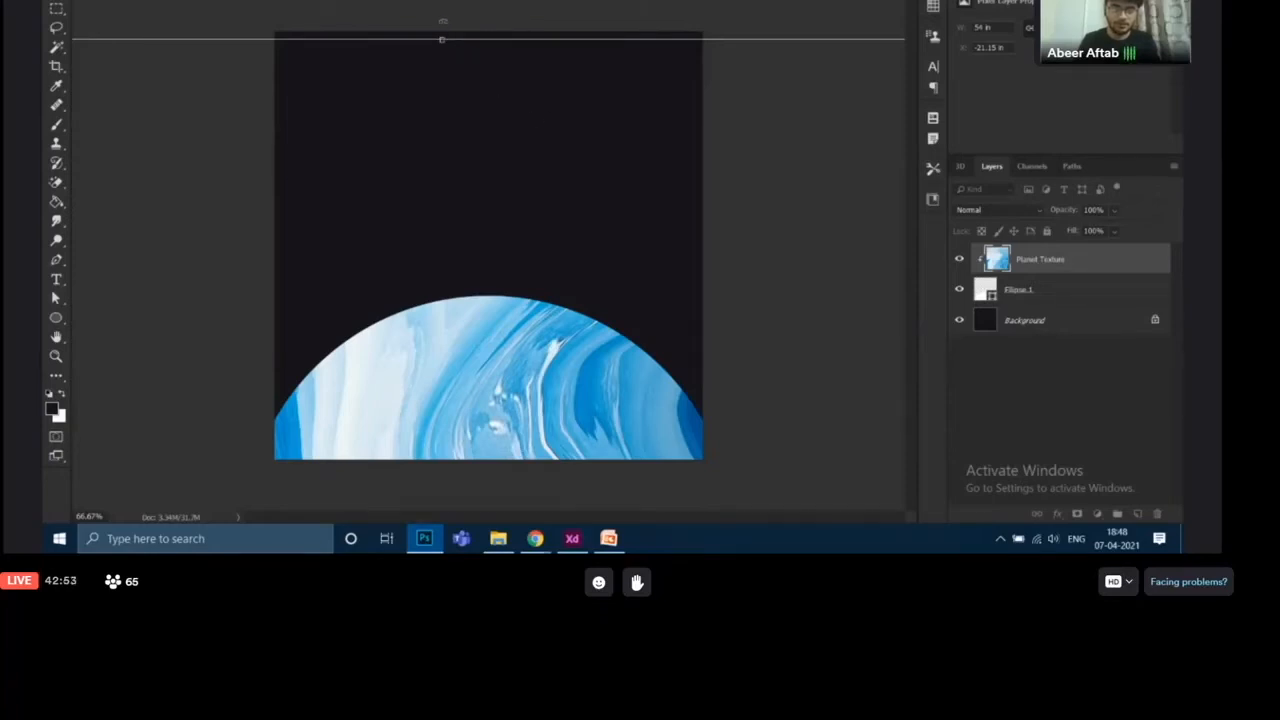
{"action": "left_click_drag", "start_coordinate": [443, 21], "coordinate": [493, 354]}
{"action": "left_click_drag", "start_coordinate": [493, 354], "coordinate": [491, 354]}
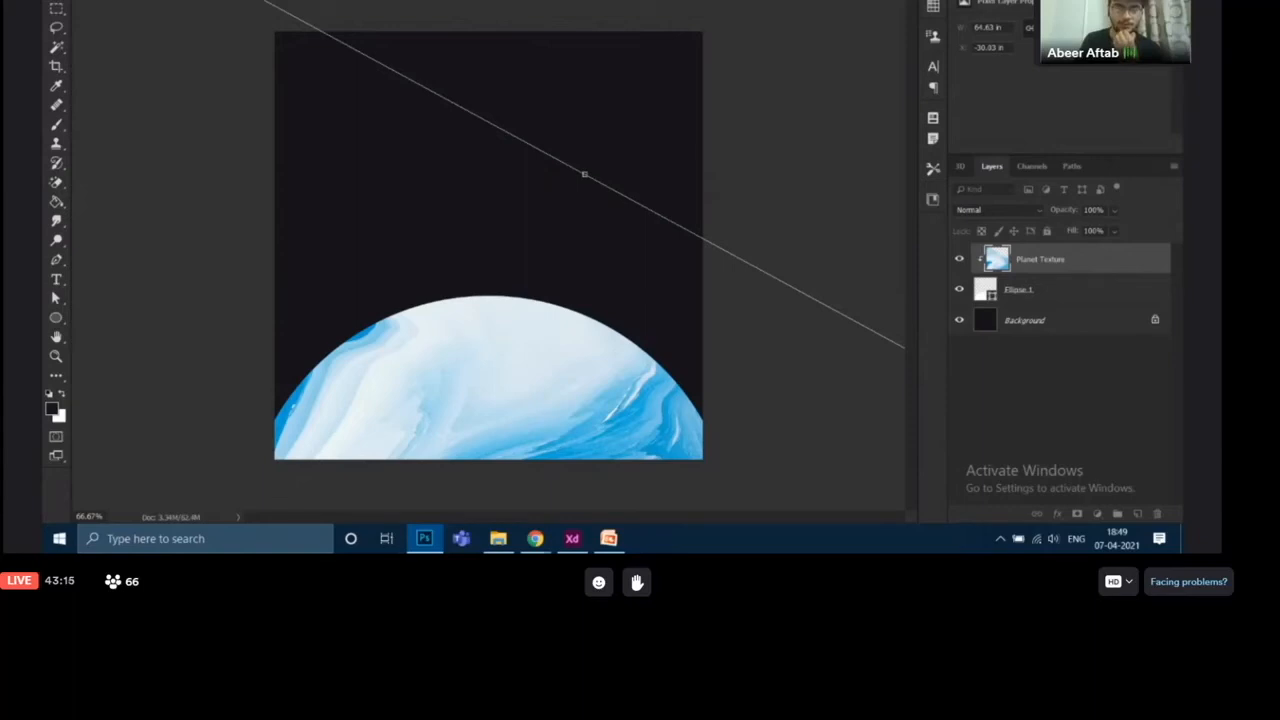
{"action": "key", "text": "Return"}
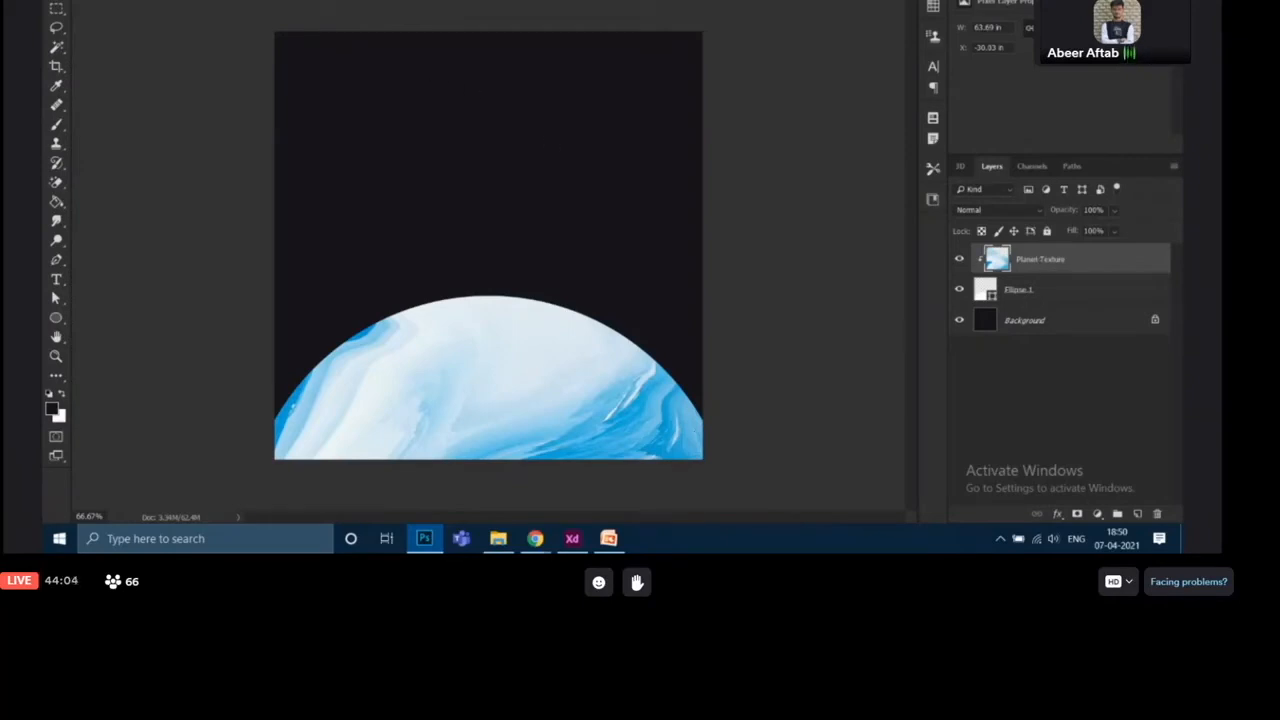
- Sample the orange planet colour from the SpaceX reference as the foreground colour with the Eyedropper
{"action": "left_click", "coordinate": [362, 2]}
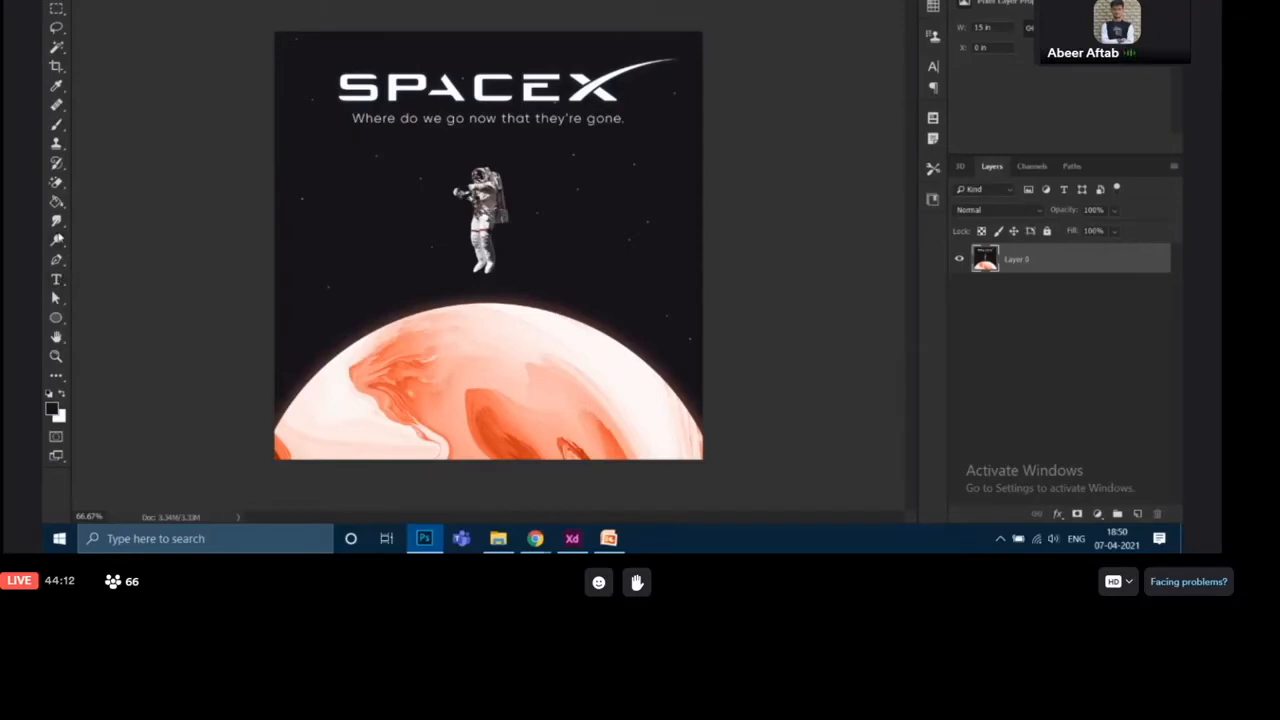
{"action": "left_click", "coordinate": [57, 88]}
{"action": "left_click", "coordinate": [482, 401]}
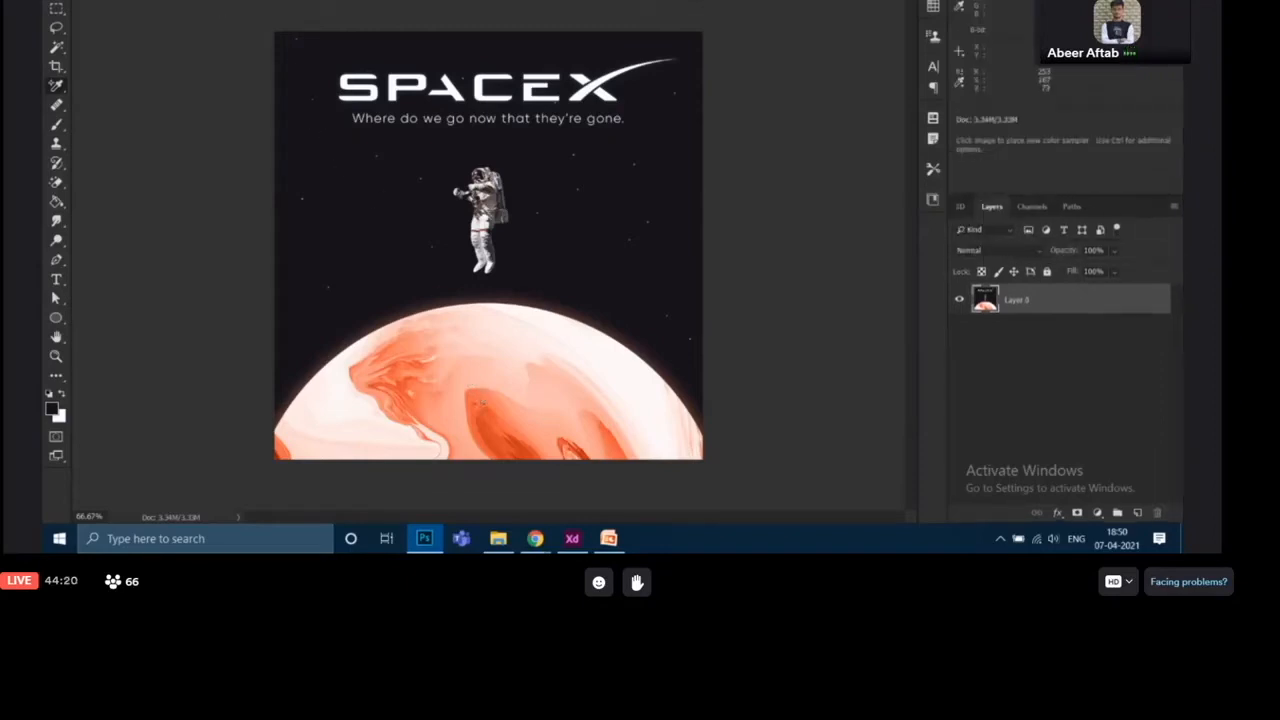
{"action": "right_click", "coordinate": [58, 87]}
{"action": "left_click", "coordinate": [92, 87]}
{"action": "left_click", "coordinate": [478, 404]}
{"action": "key", "text": "ctrl+Tab"}
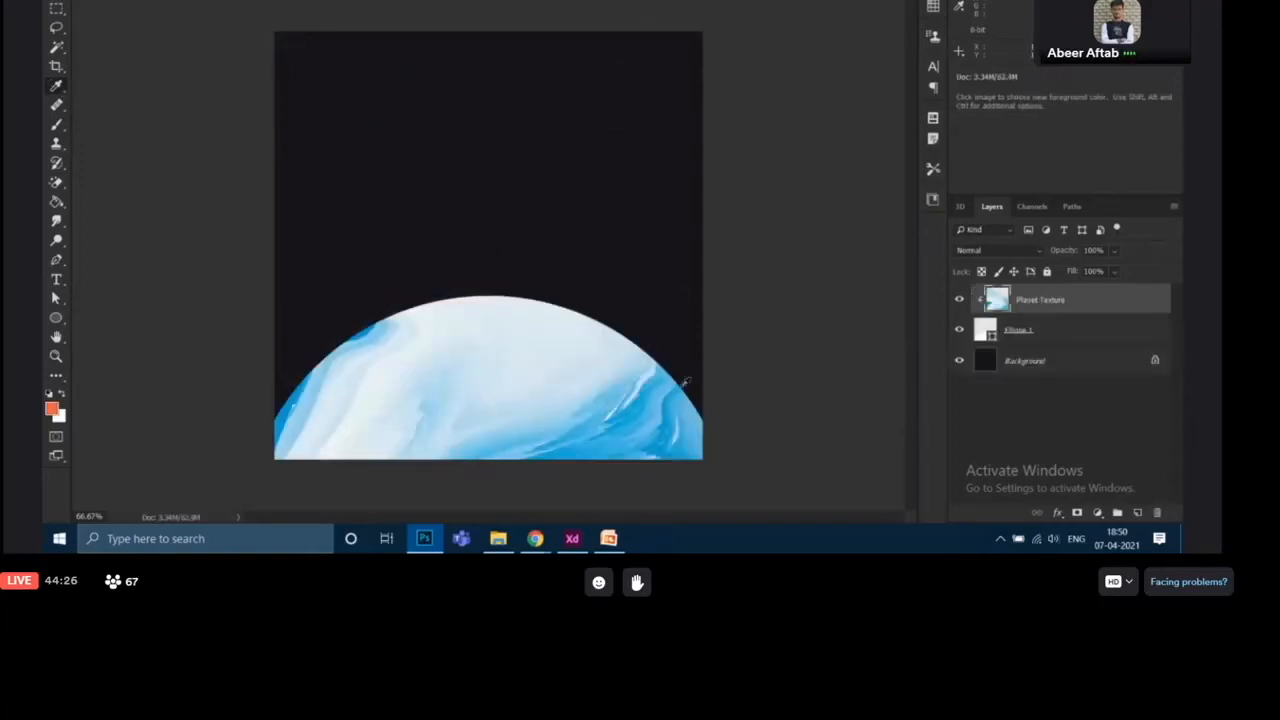
- Add a Color Overlay layer style to the Planet Texture layer and set its blend mode to Color
{"action": "key", "text": "v"}
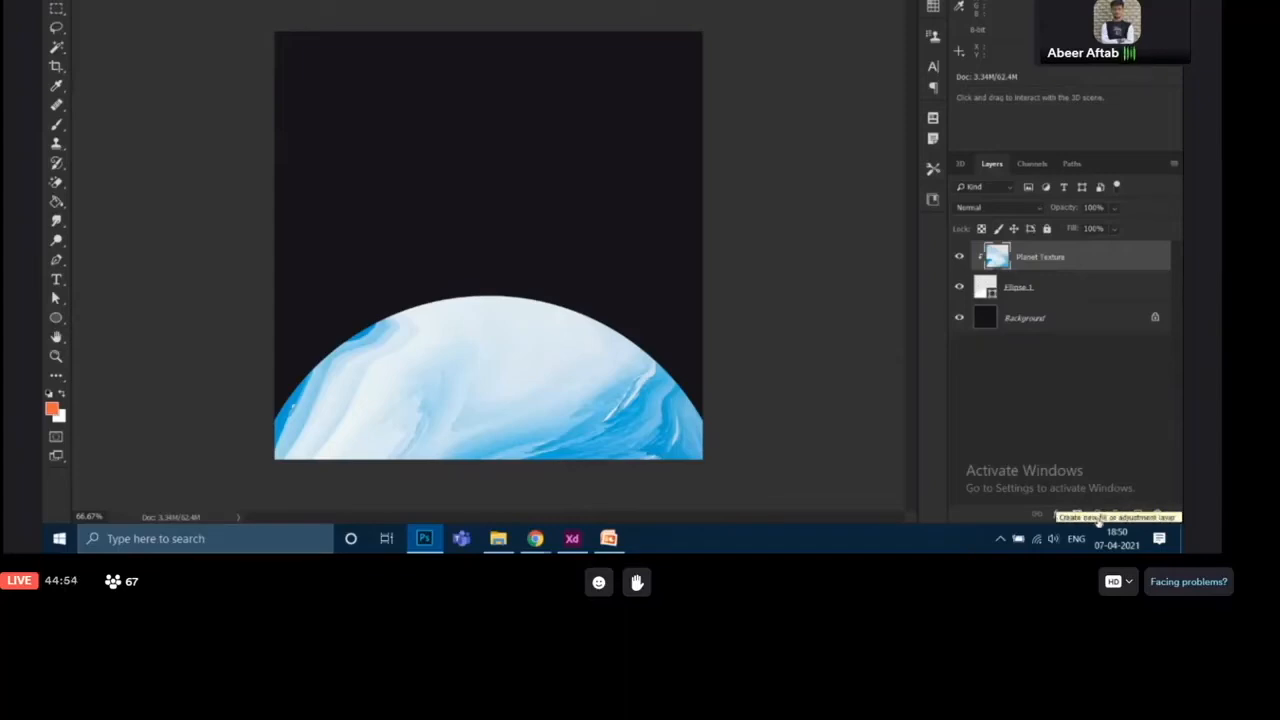
{"action": "left_click", "coordinate": [1061, 516]}
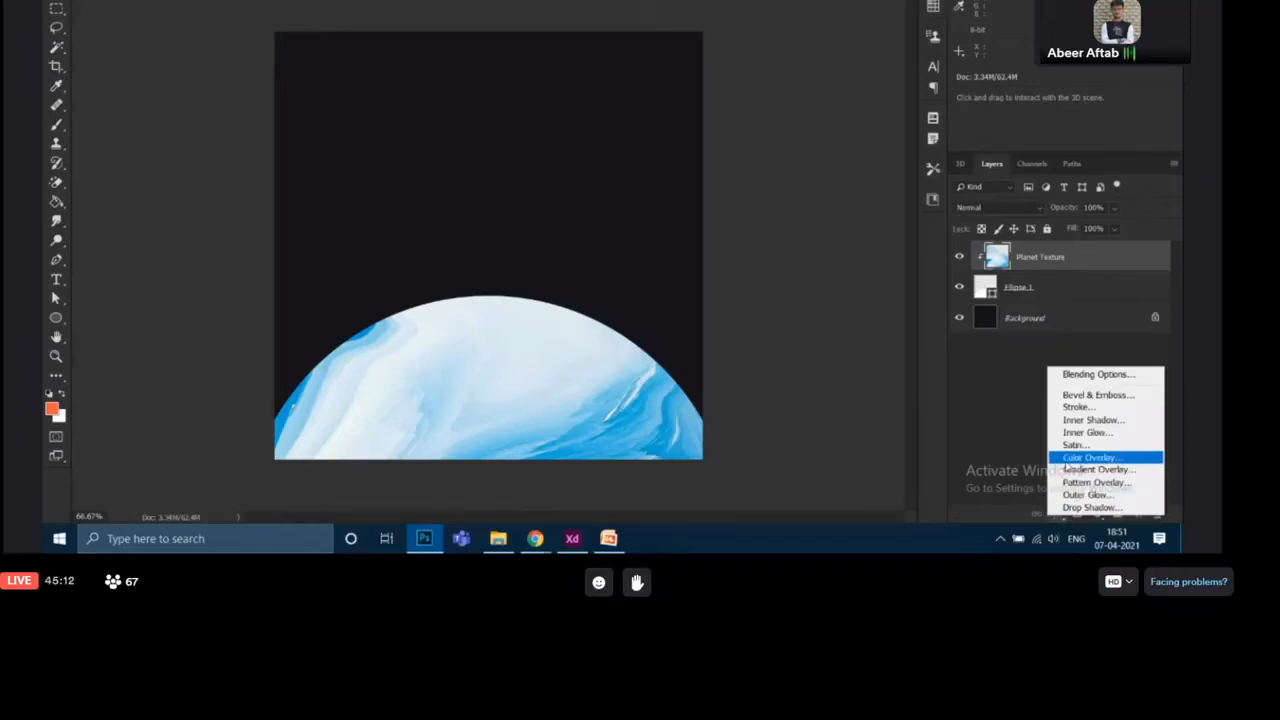
{"action": "left_click", "coordinate": [1066, 459]}
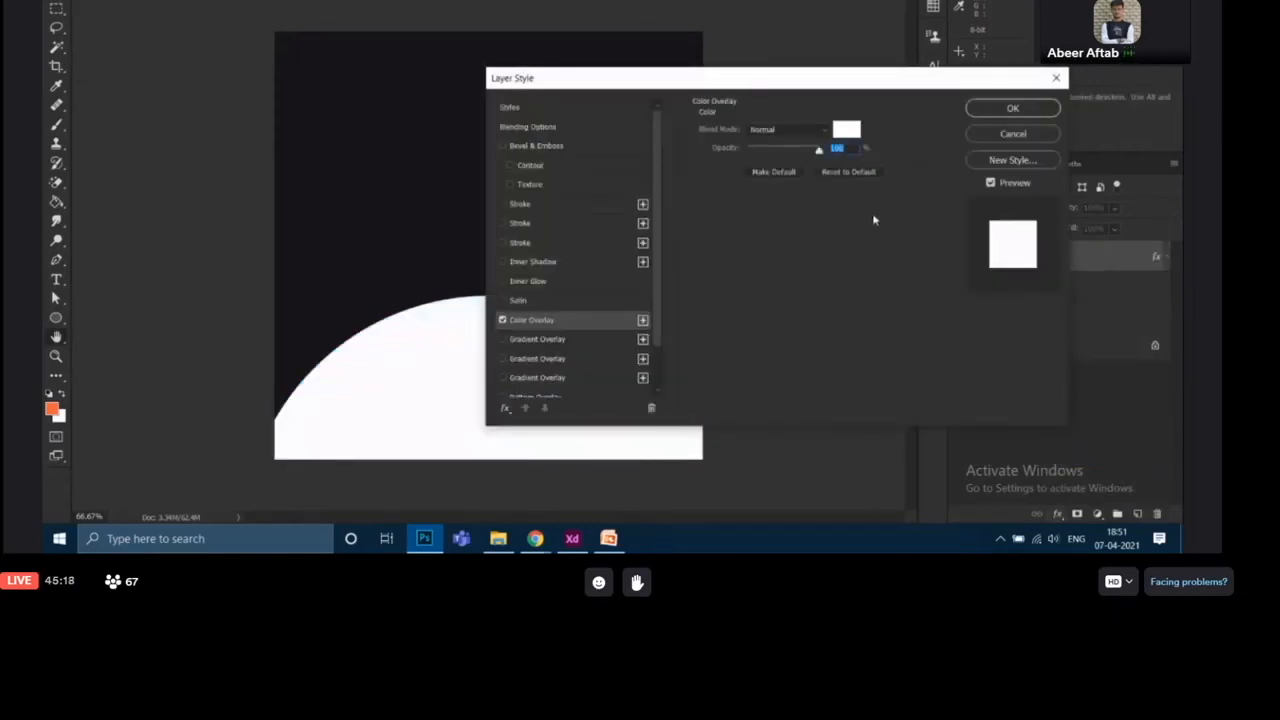
{"action": "left_click_drag", "start_coordinate": [765, 84], "coordinate": [722, 55]}
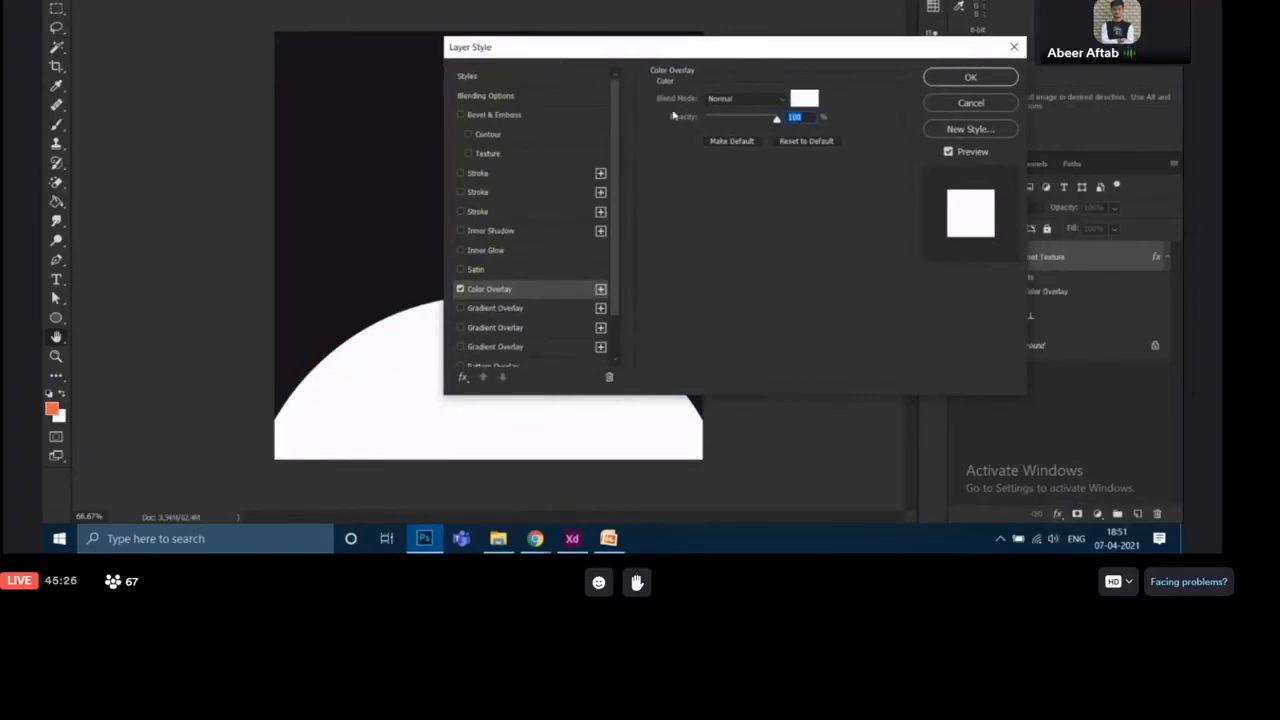
{"action": "left_click", "coordinate": [749, 99]}
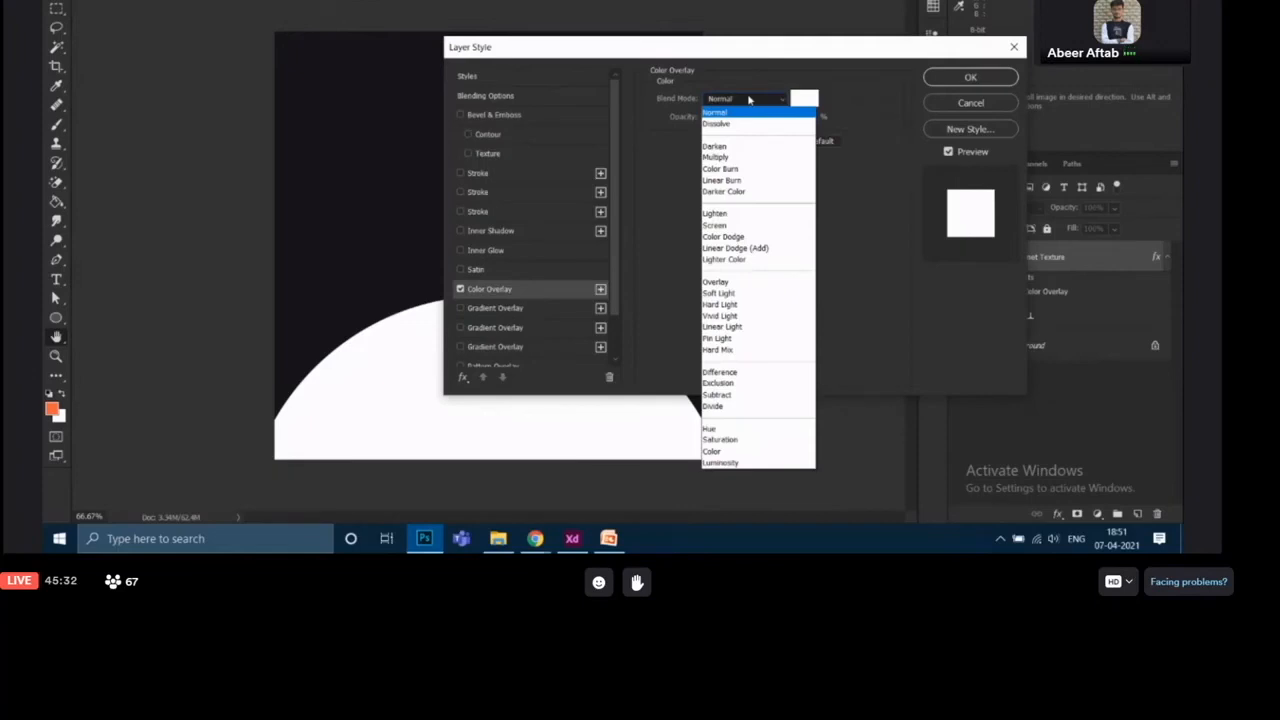
{"action": "left_click", "coordinate": [733, 453]}
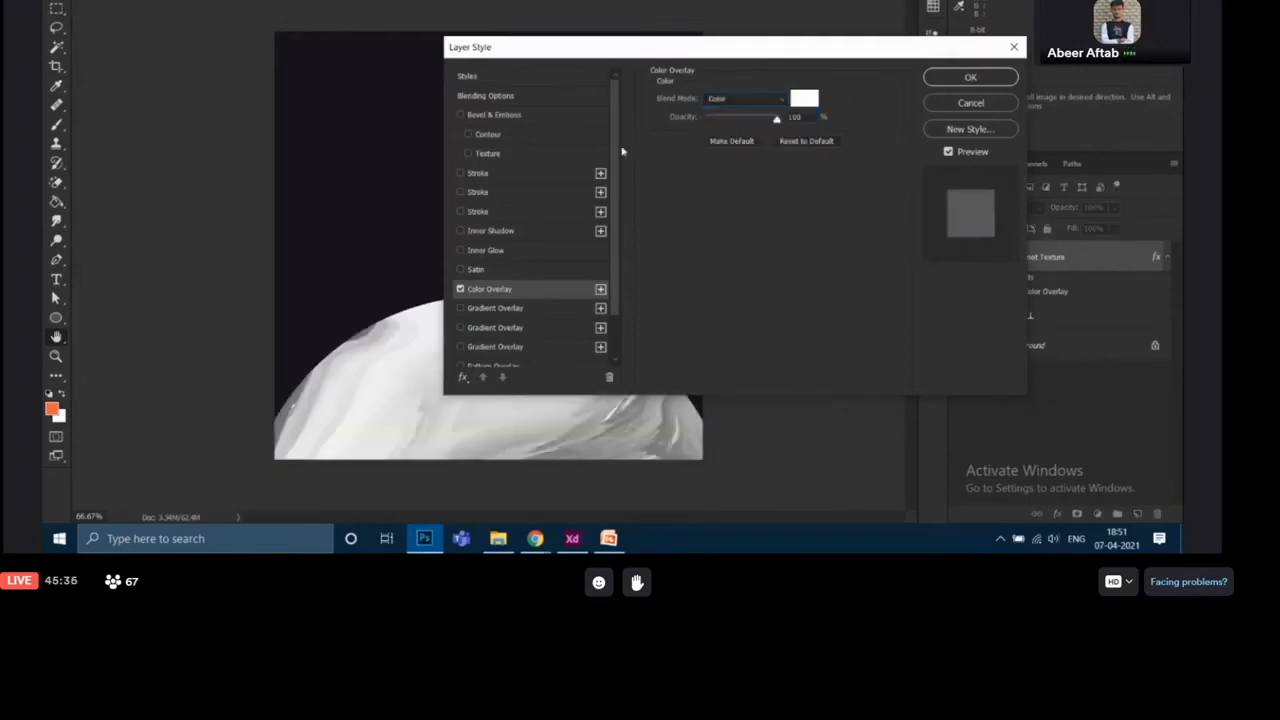
{"action": "left_click_drag", "start_coordinate": [614, 62], "coordinate": [724, 0]}
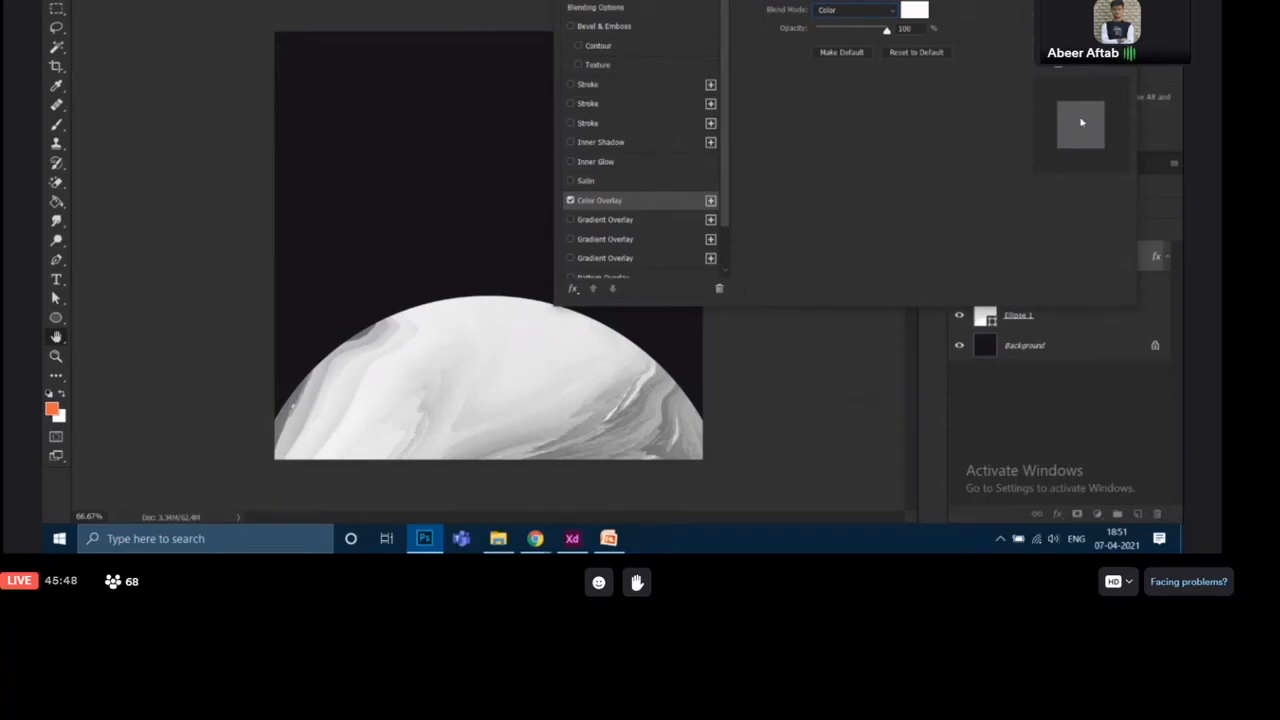
- Set the overlay colour to an orange-red (#fb572b) in the colour picker and apply the layer style
{"action": "left_click", "coordinate": [916, 12]}
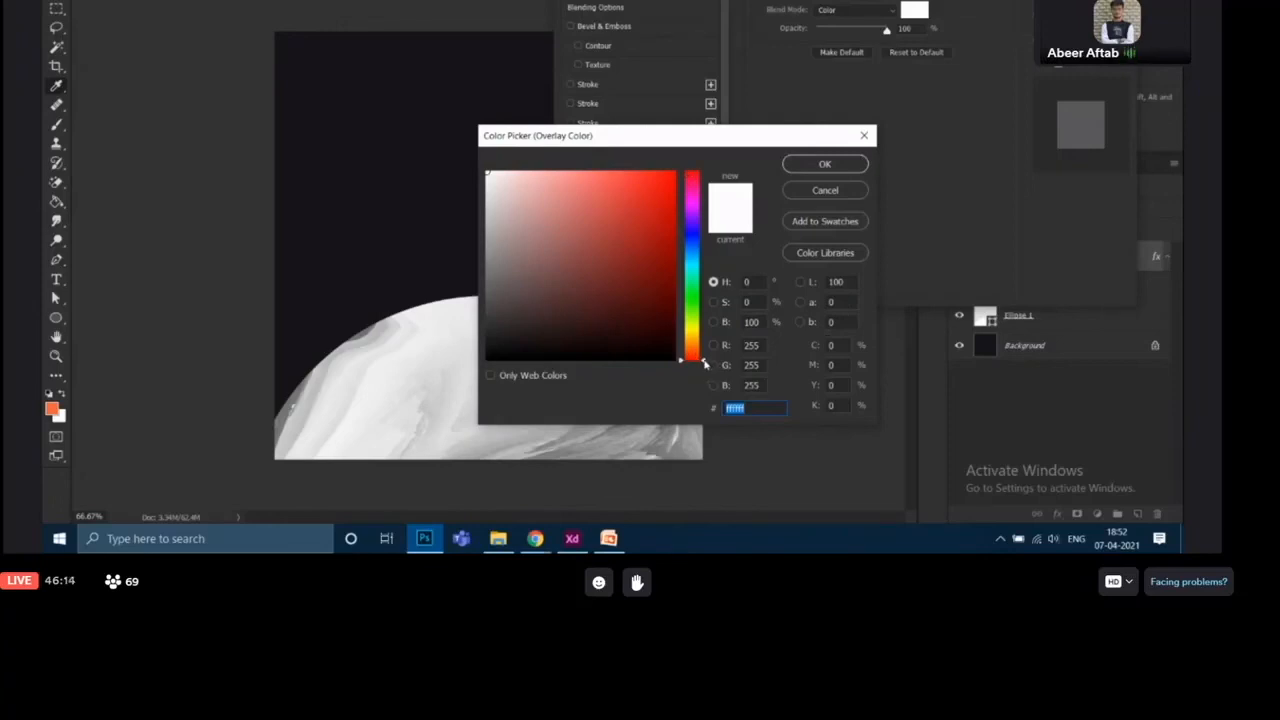
{"action": "left_click_drag", "start_coordinate": [705, 364], "coordinate": [700, 349]}
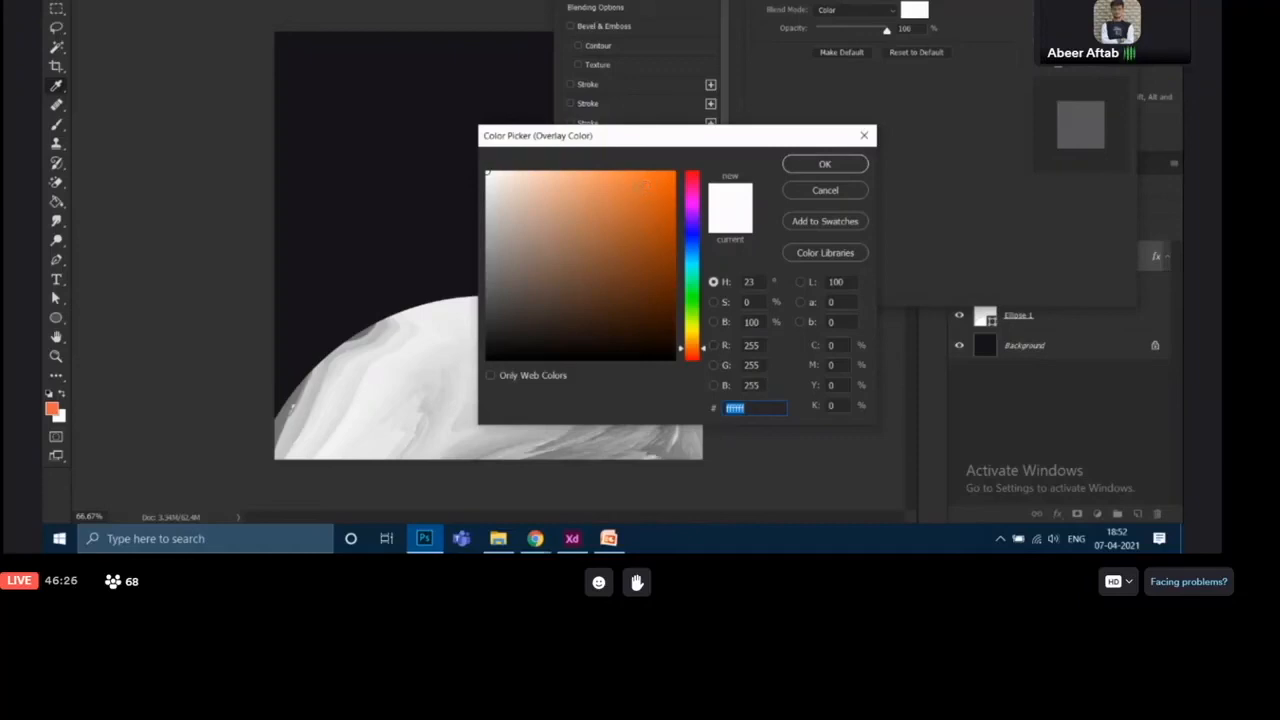
{"action": "left_click", "coordinate": [650, 177]}
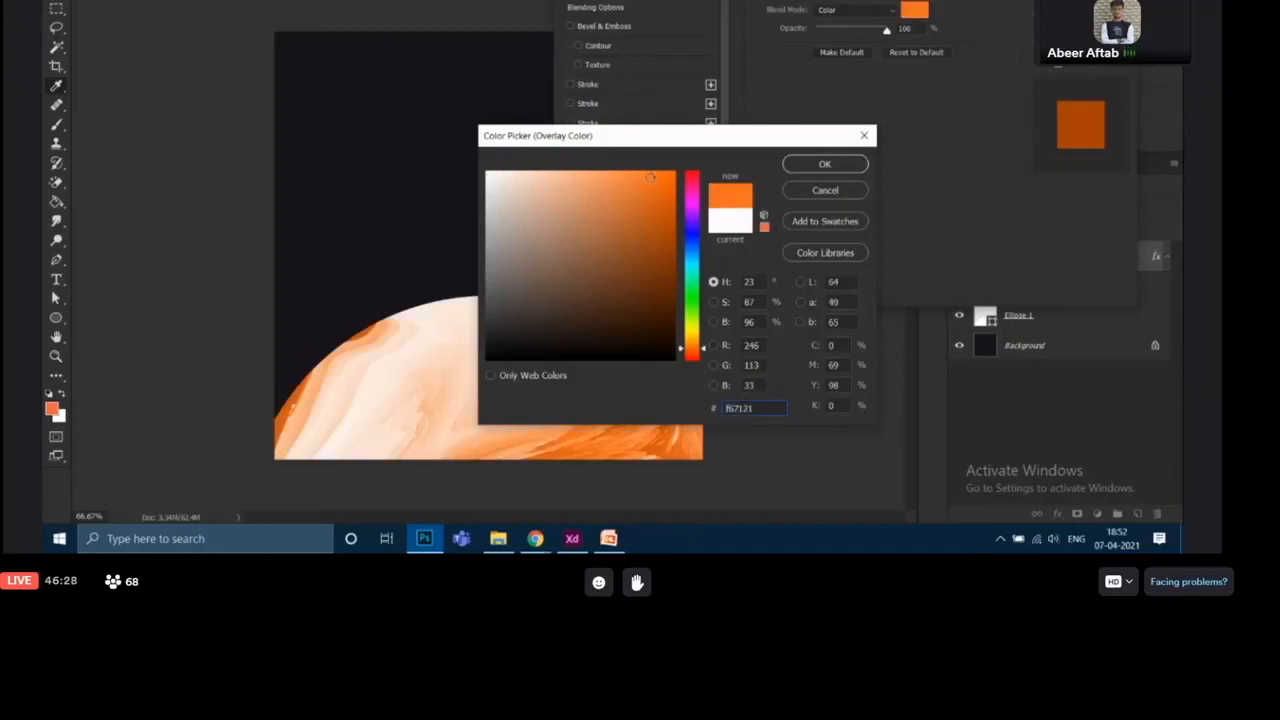
{"action": "left_click_drag", "start_coordinate": [650, 177], "coordinate": [643, 172]}
{"action": "left_click_drag", "start_coordinate": [702, 349], "coordinate": [702, 354]}
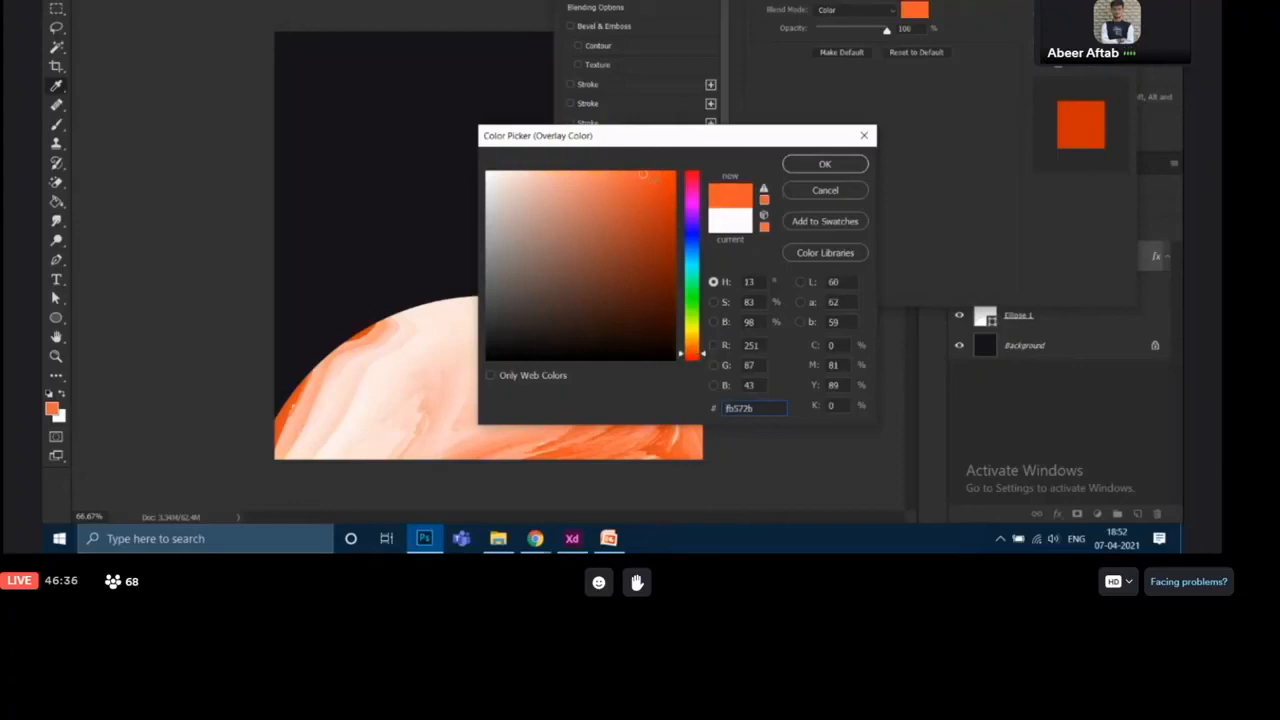
{"action": "left_click_drag", "start_coordinate": [645, 174], "coordinate": [648, 174]}
{"action": "left_click_drag", "start_coordinate": [763, 409], "coordinate": [716, 408]}
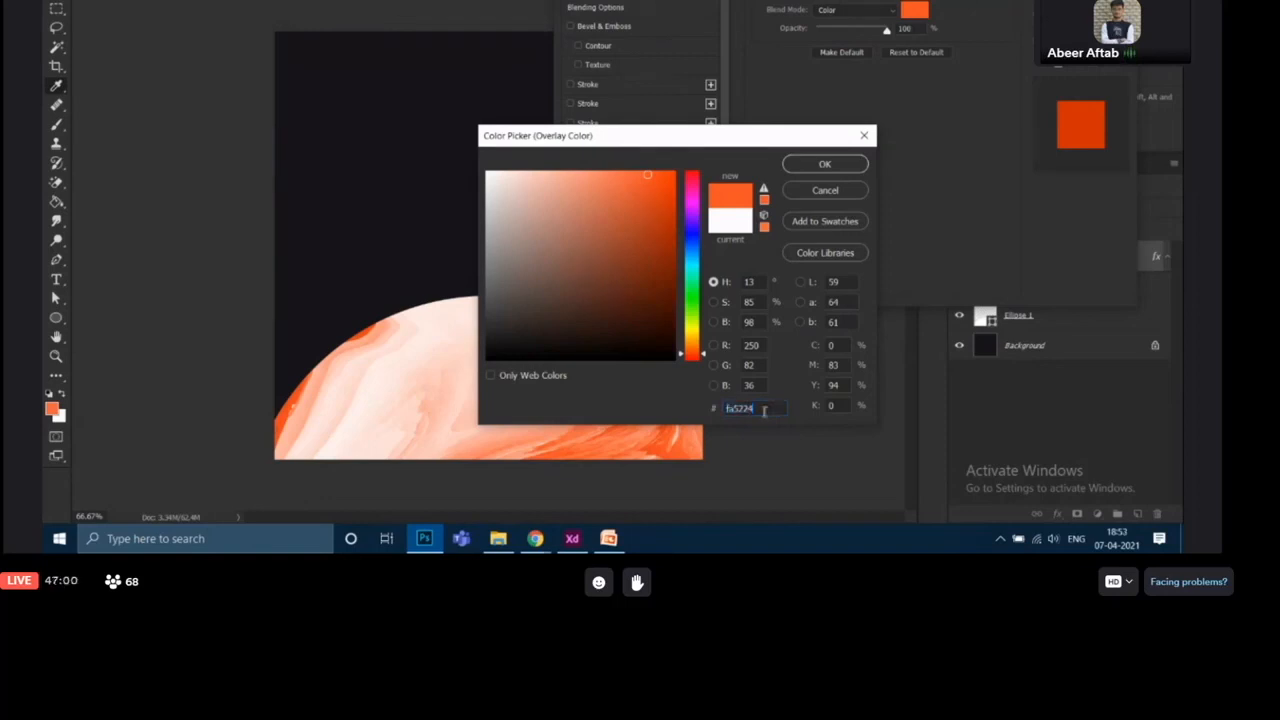
{"action": "left_click_drag", "start_coordinate": [763, 412], "coordinate": [727, 417]}
{"action": "left_click", "coordinate": [843, 166]}
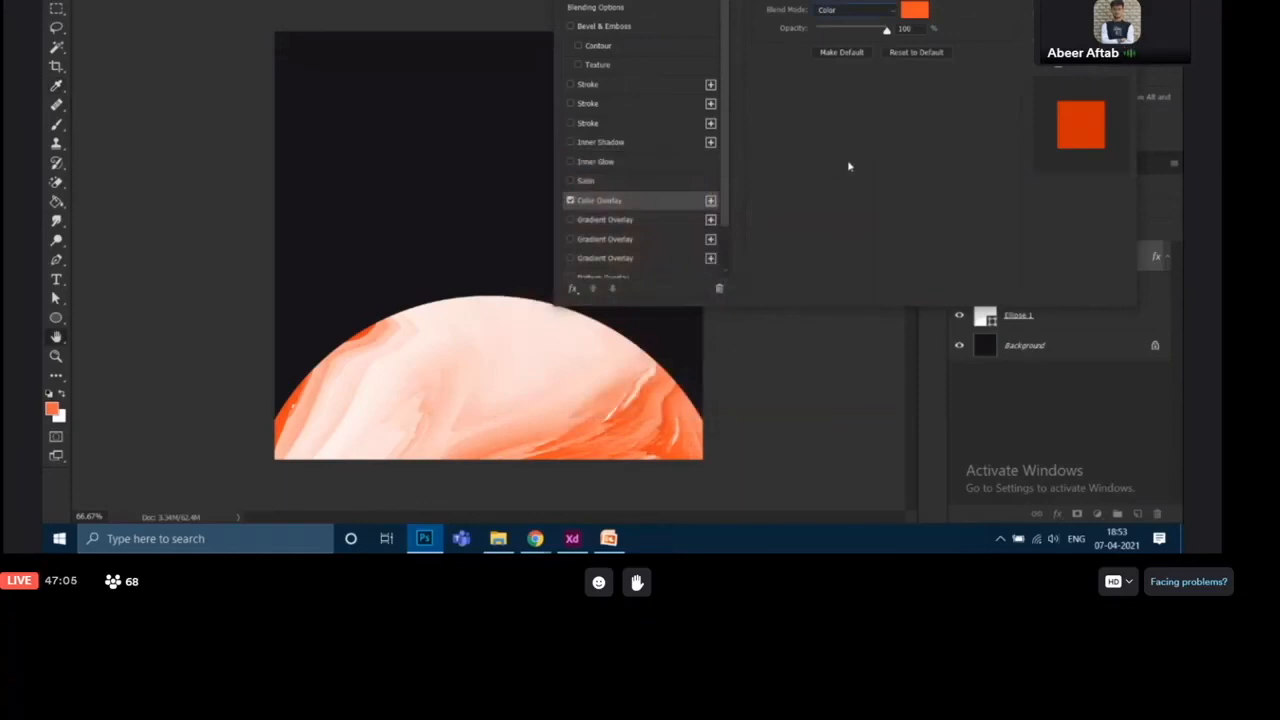
{"action": "mouse_move", "coordinate": [886, 33]}
{"action": "left_mouse_down"}
{"action": "mouse_move", "coordinate": [863, 37]}
{"action": "mouse_move", "coordinate": [896, 40]}
{"action": "left_mouse_up"}
{"action": "key", "text": "Return"}
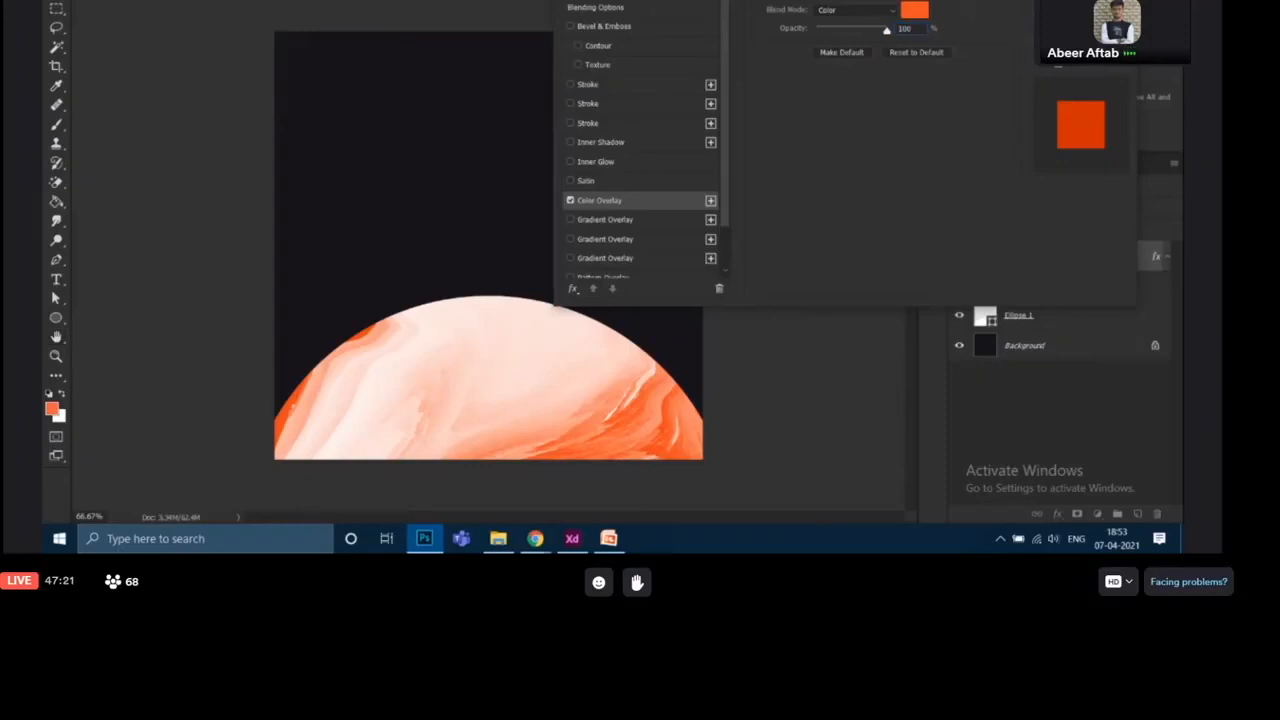